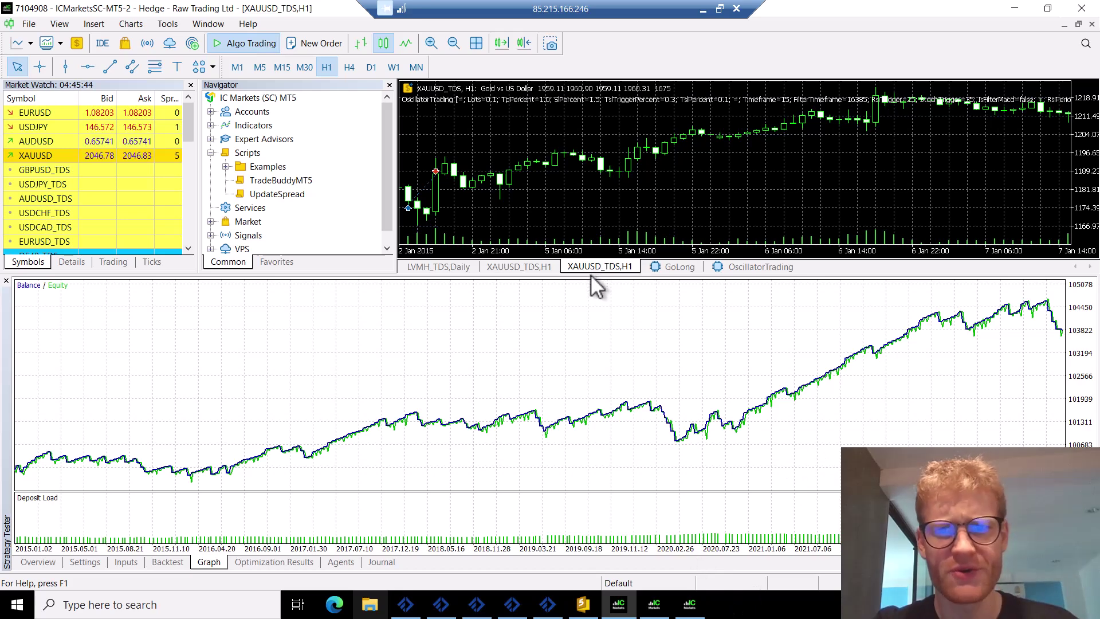
# Show the backtest report: 3 807.14 net profit over 271 trades, profit factor 1.41
pyautogui.click(167, 562)
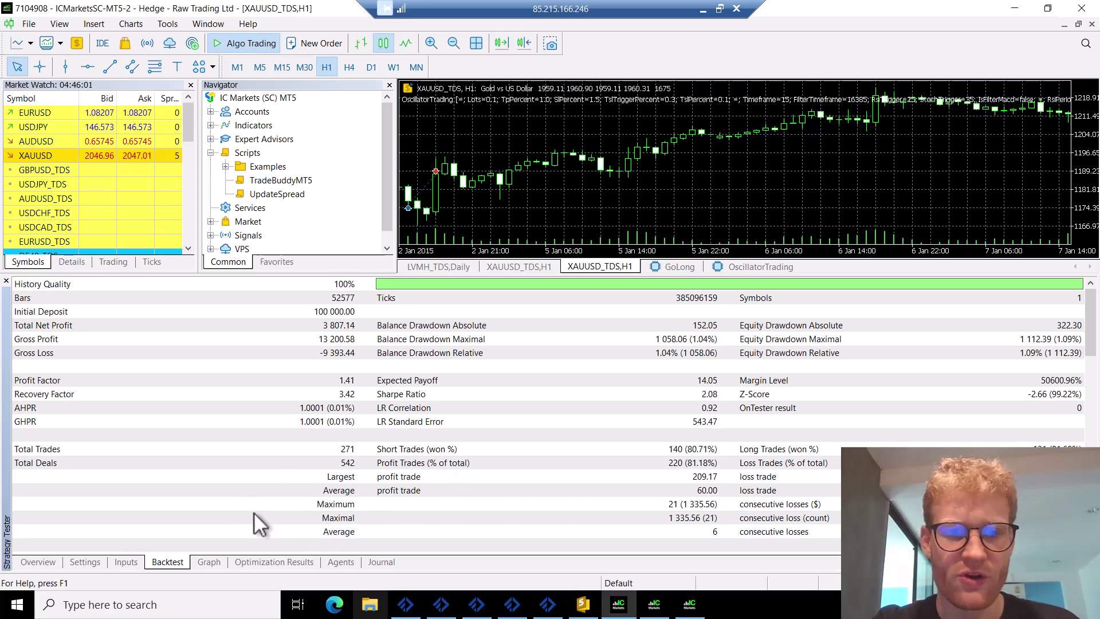
# Open the optimization passes in a taller table and inspect passes 151 and 583
pyautogui.click(266, 562)
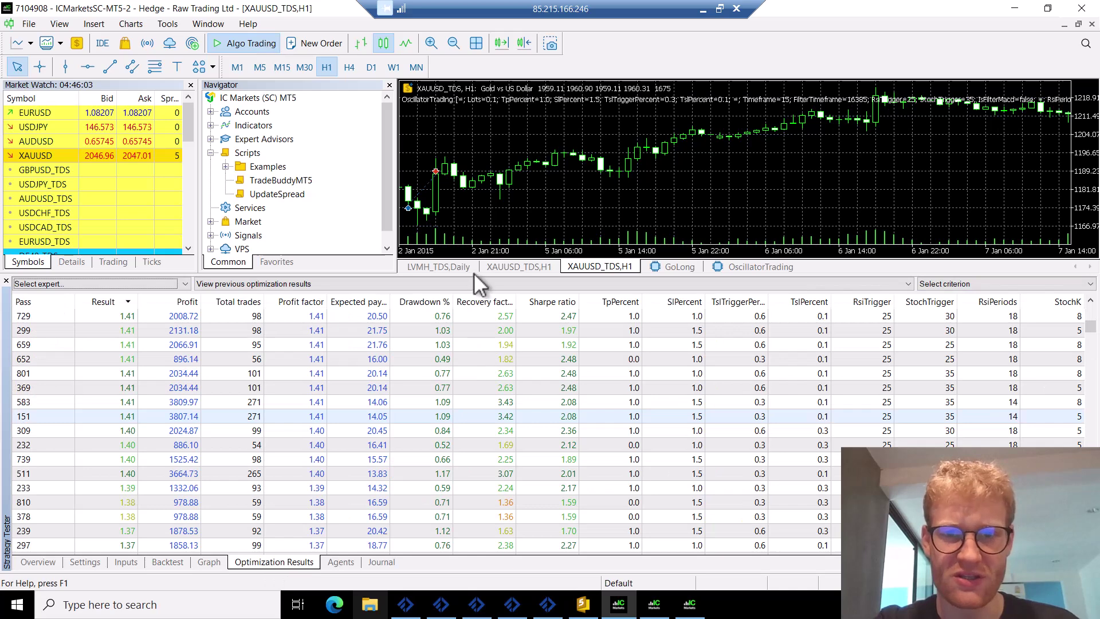
pyautogui.moveTo(478, 276); pyautogui.dragTo(482, 219)
pyautogui.click(211, 559)
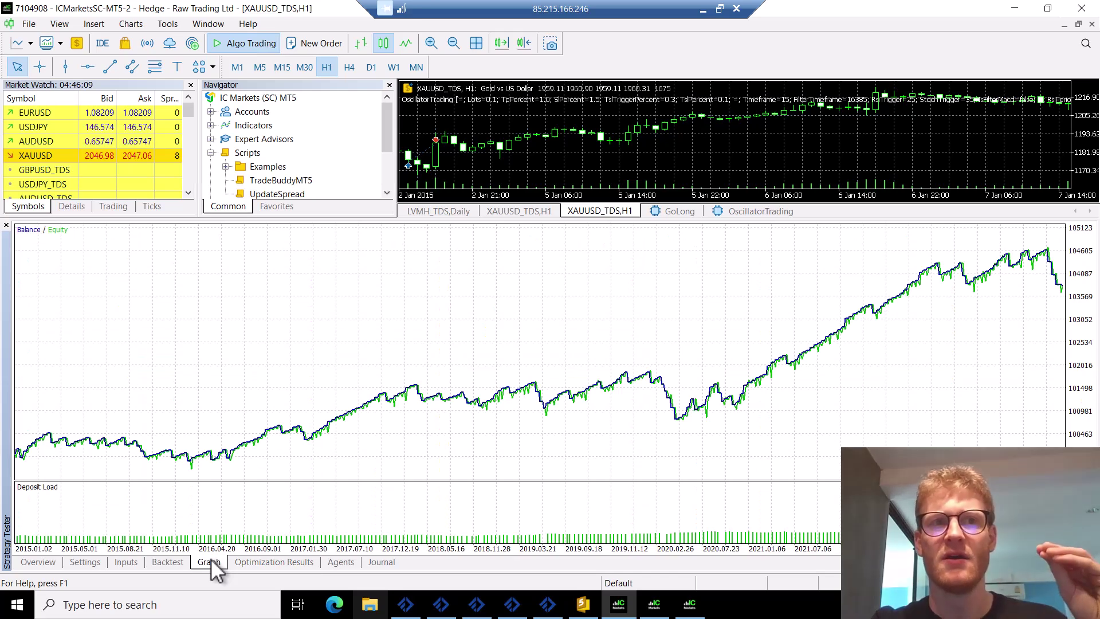
pyautogui.click(259, 562)
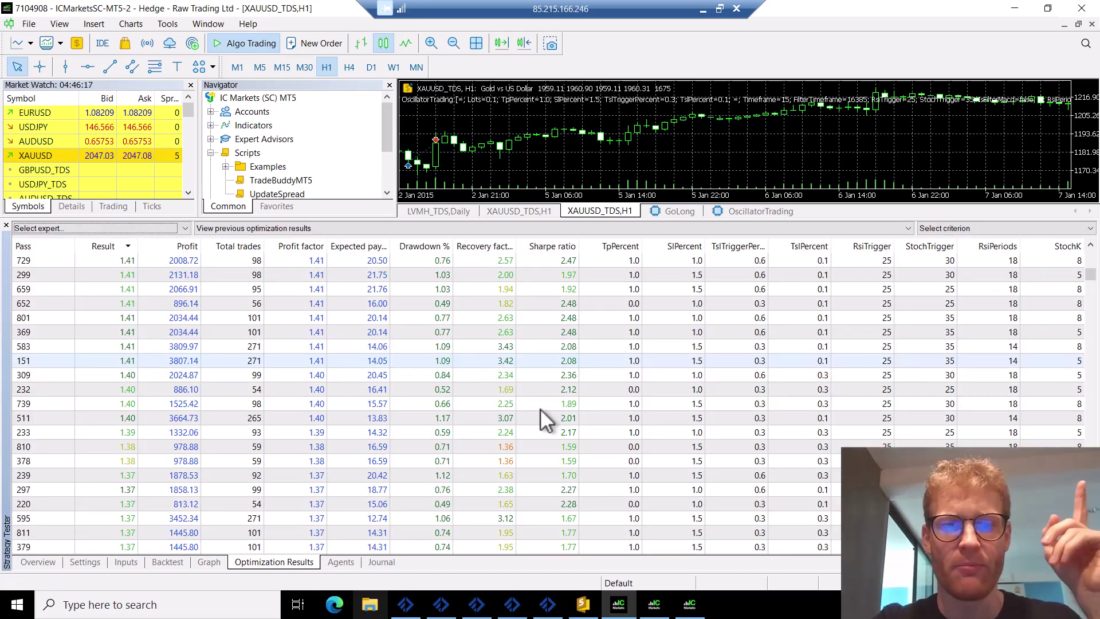
pyautogui.click(376, 361)
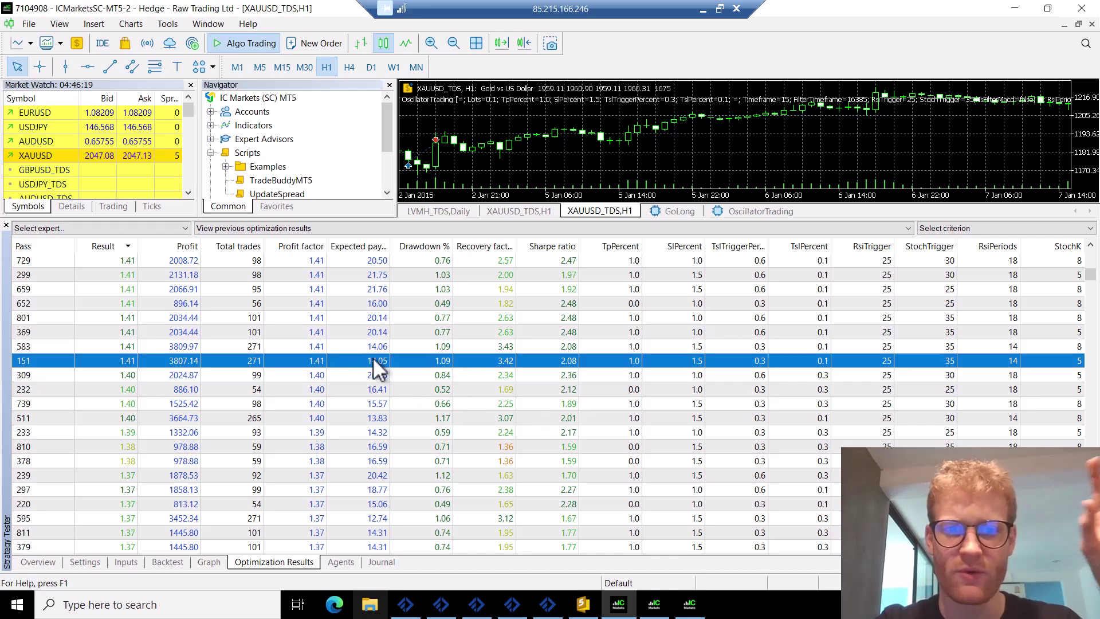
pyautogui.click(409, 351)
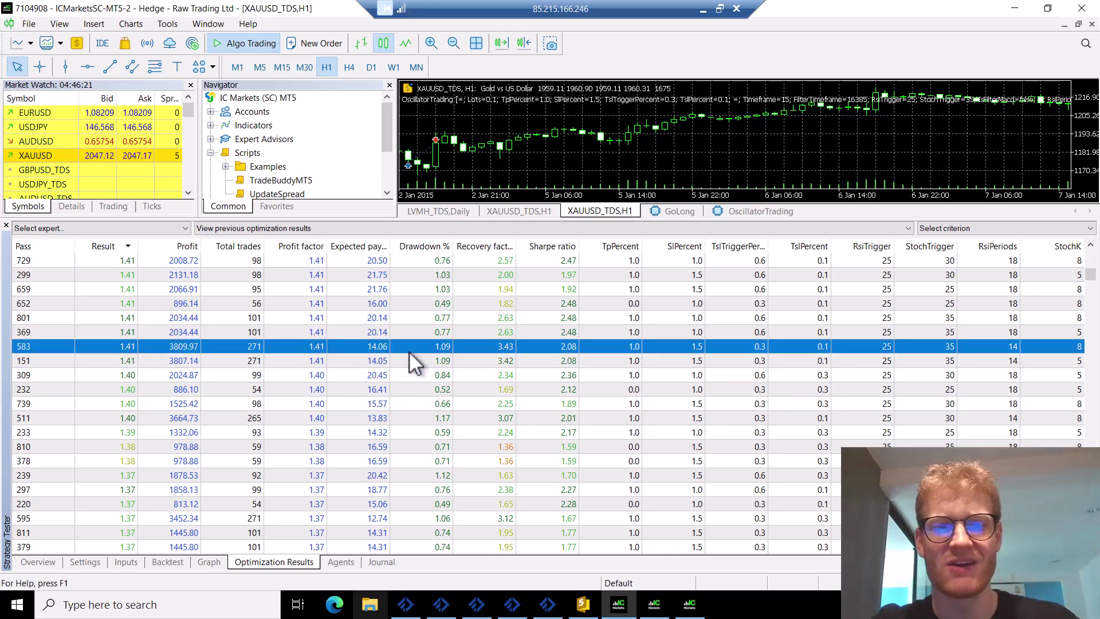
pyautogui.click(704, 359)
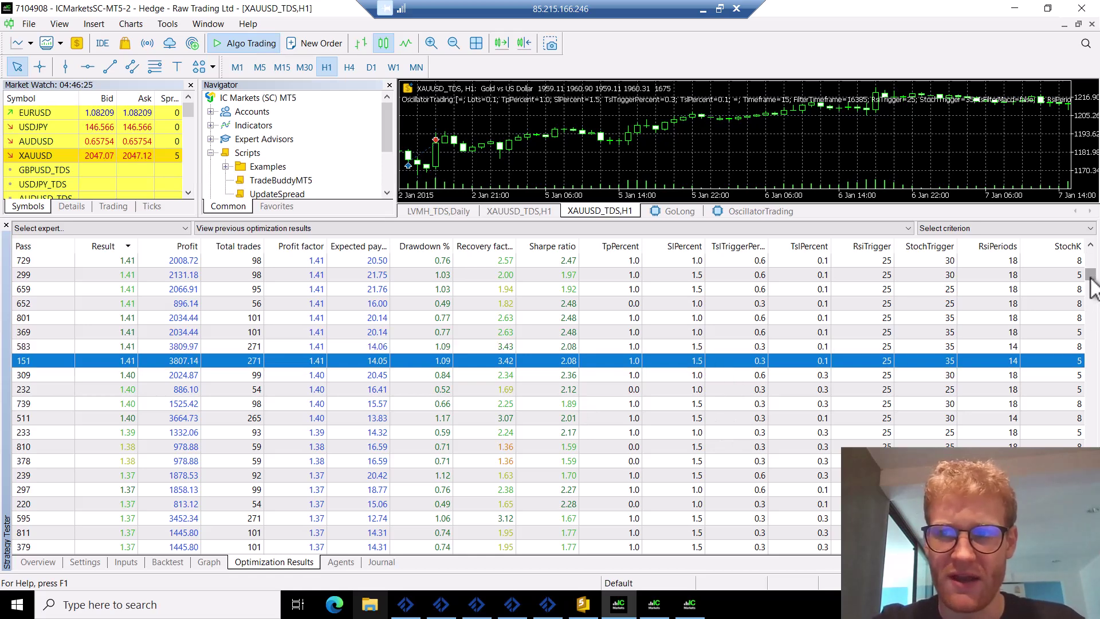
# Show the OscillatorTrading optimization chart and scroll through the passes, led by pass 792
pyautogui.moveTo(1091, 275); pyautogui.dragTo(1092, 263)
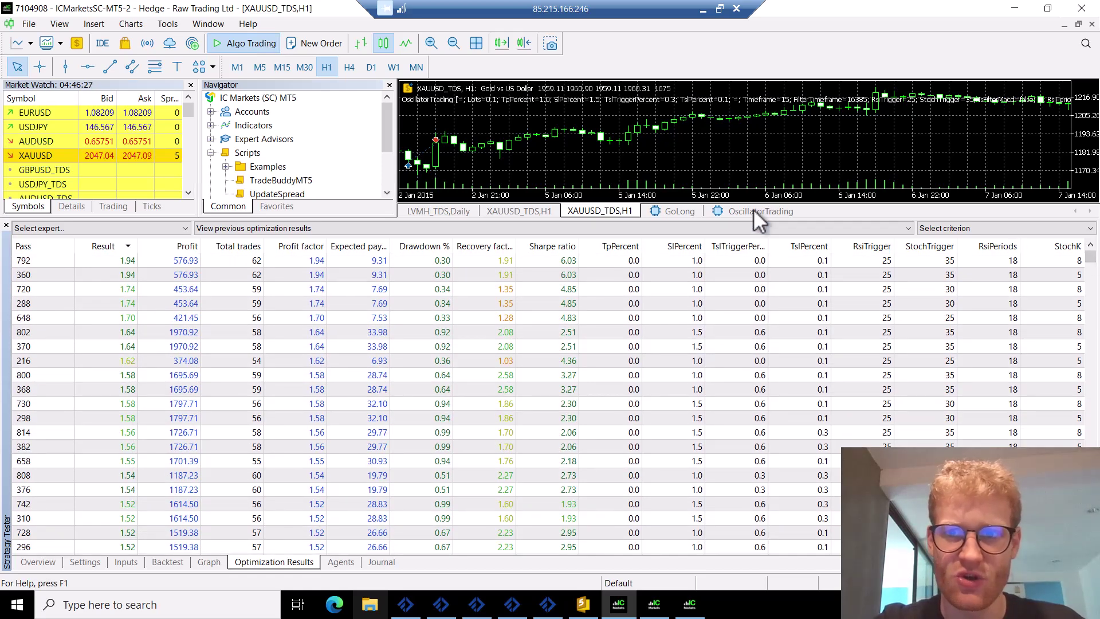
pyautogui.click(753, 210)
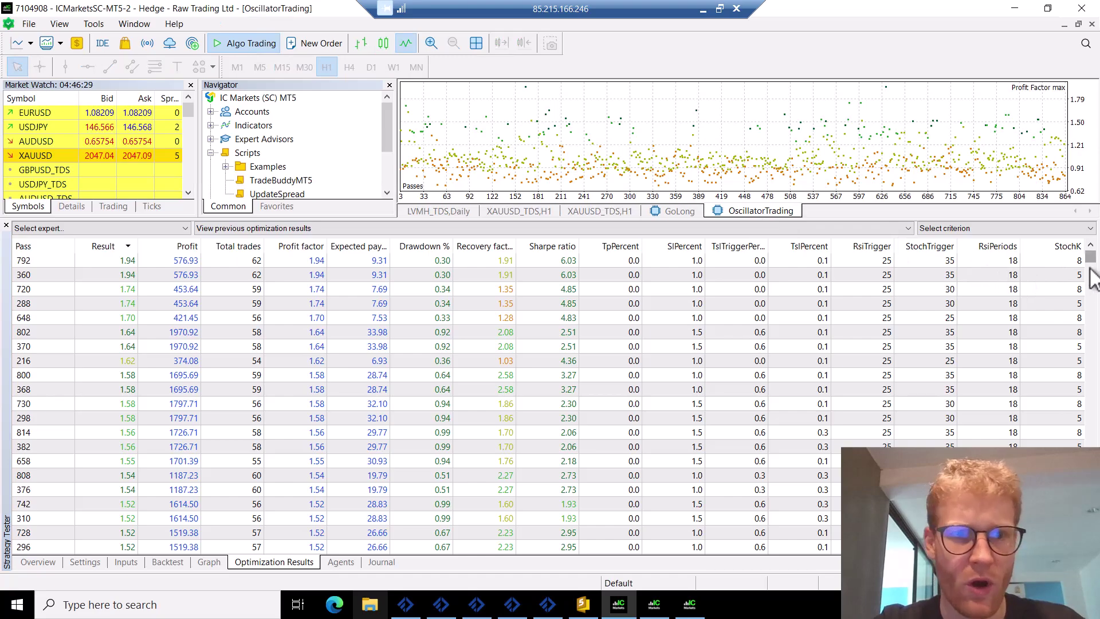
pyautogui.click(1088, 294)
pyautogui.click(1090, 325)
pyautogui.click(1090, 337)
pyautogui.click(1090, 355)
pyautogui.click(1088, 360)
pyautogui.click(1088, 382)
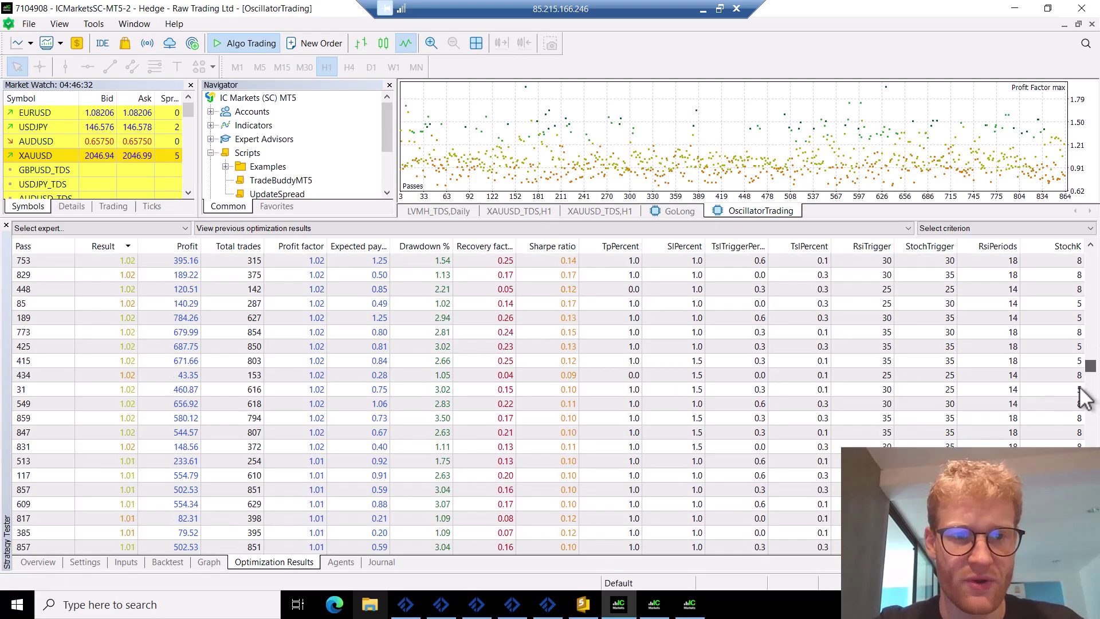
pyautogui.scroll(5, 1082, 413)
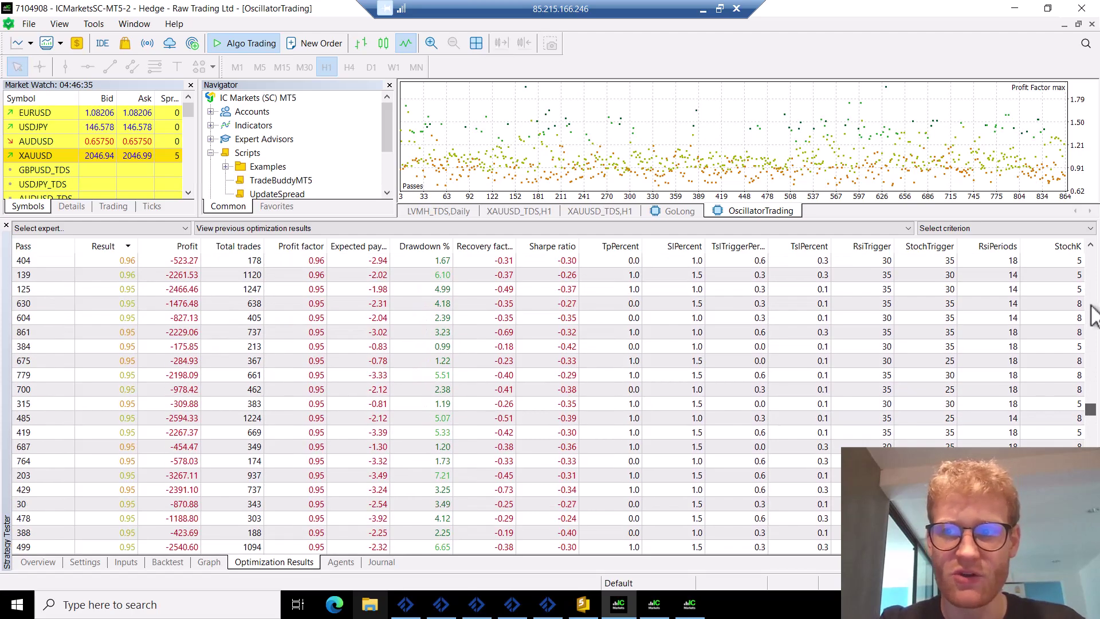
pyautogui.click(1091, 275)
pyautogui.click(1092, 264)
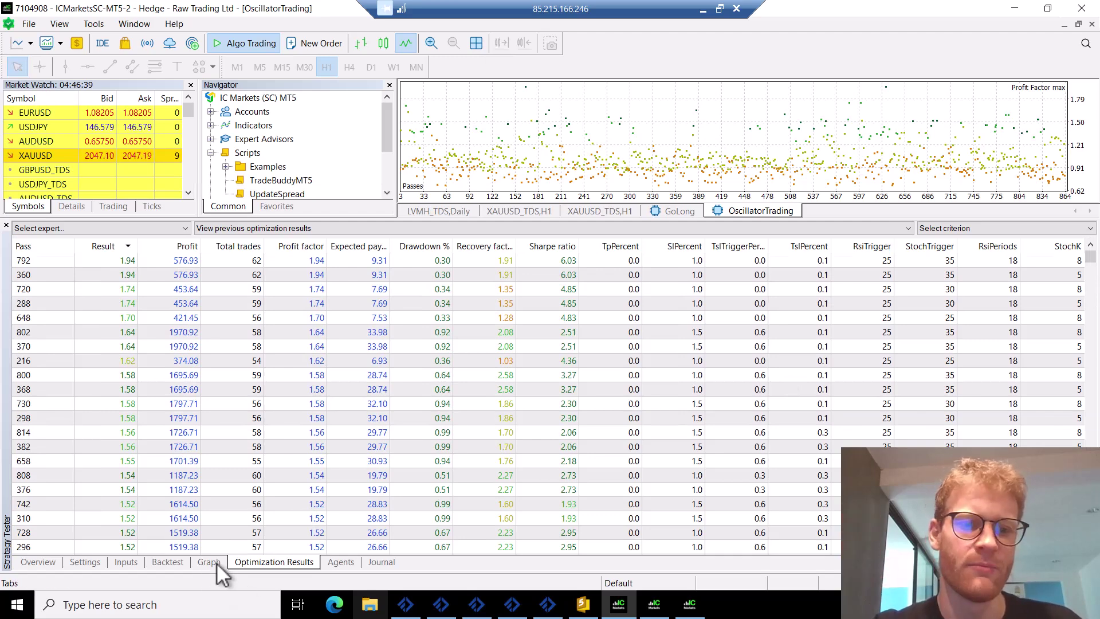
# Review the input ranges, enable visual mode with charts, indicators and trades, then view the backtest statistics
pyautogui.click(126, 562)
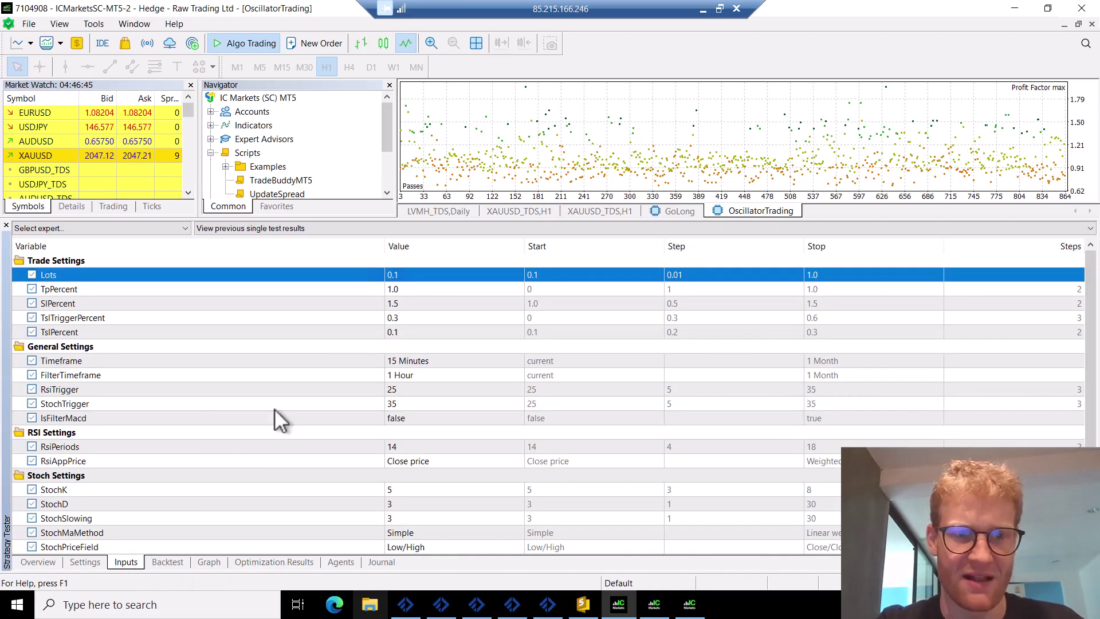
pyautogui.click(95, 565)
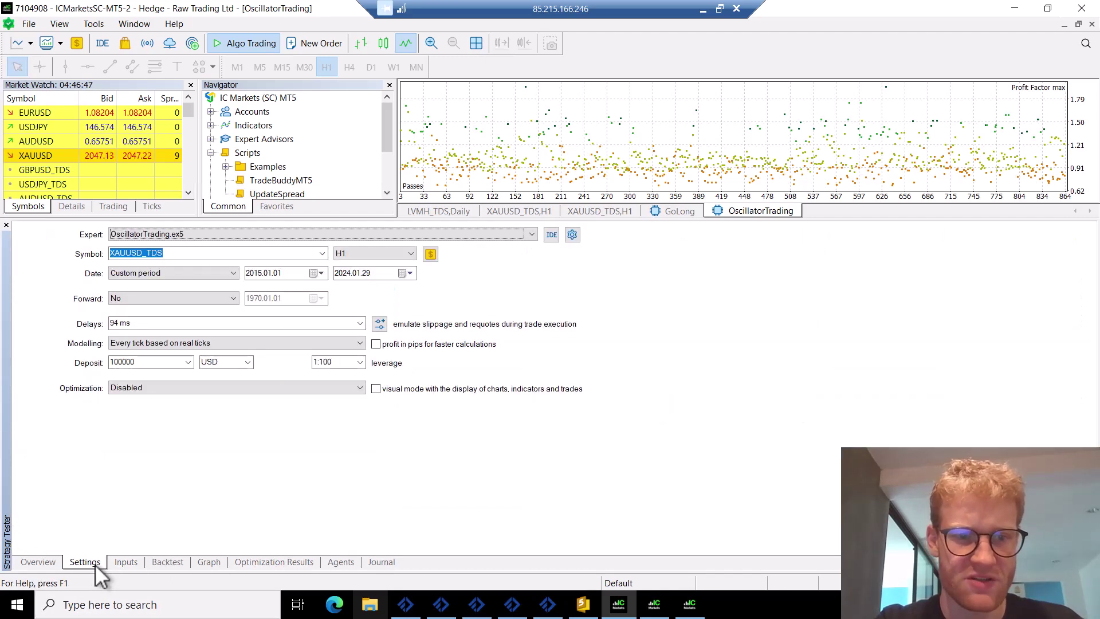
pyautogui.click(384, 390)
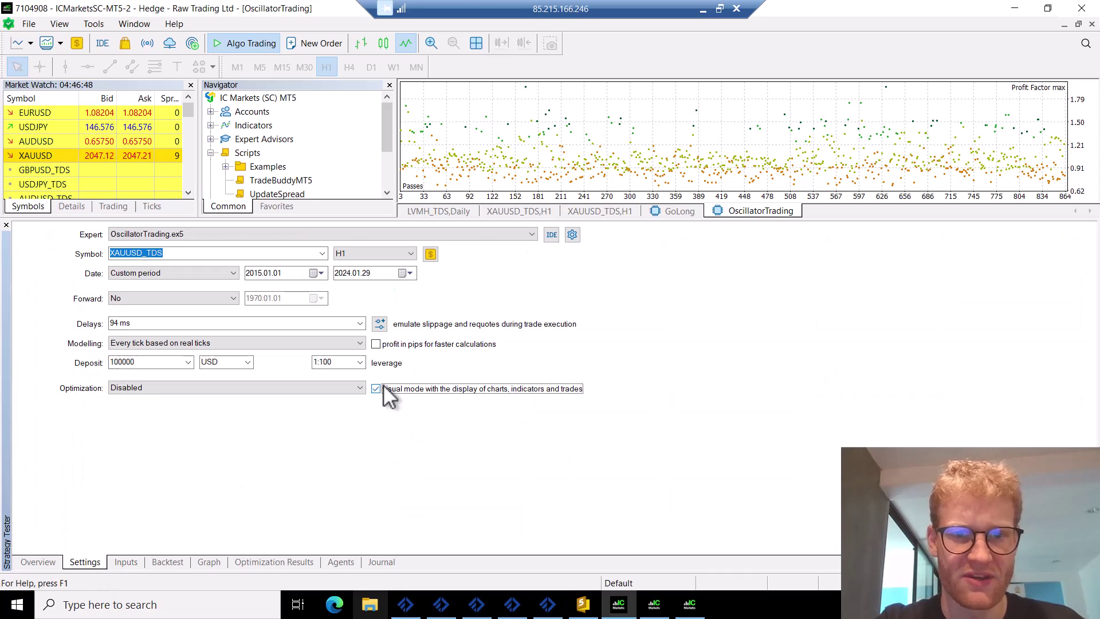
pyautogui.click(253, 273)
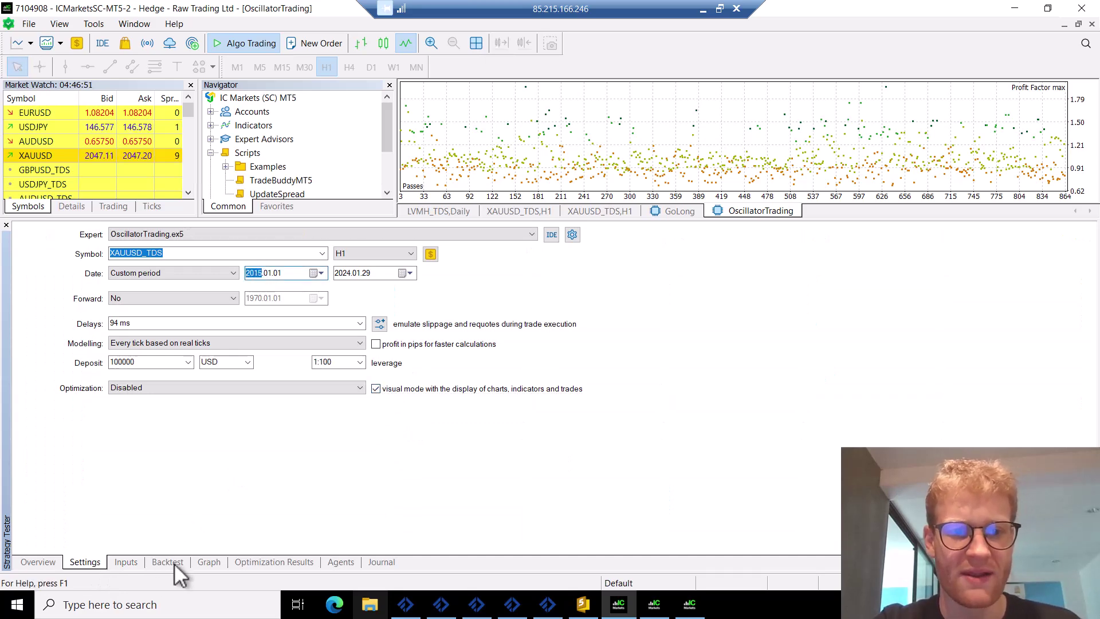
pyautogui.click(209, 560)
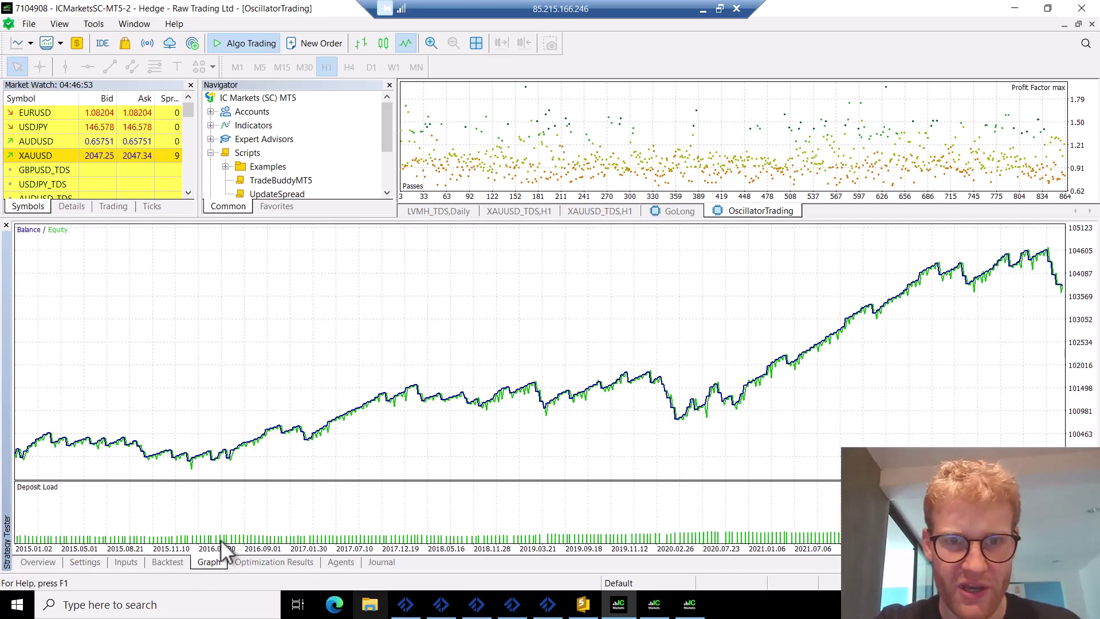
pyautogui.click(167, 562)
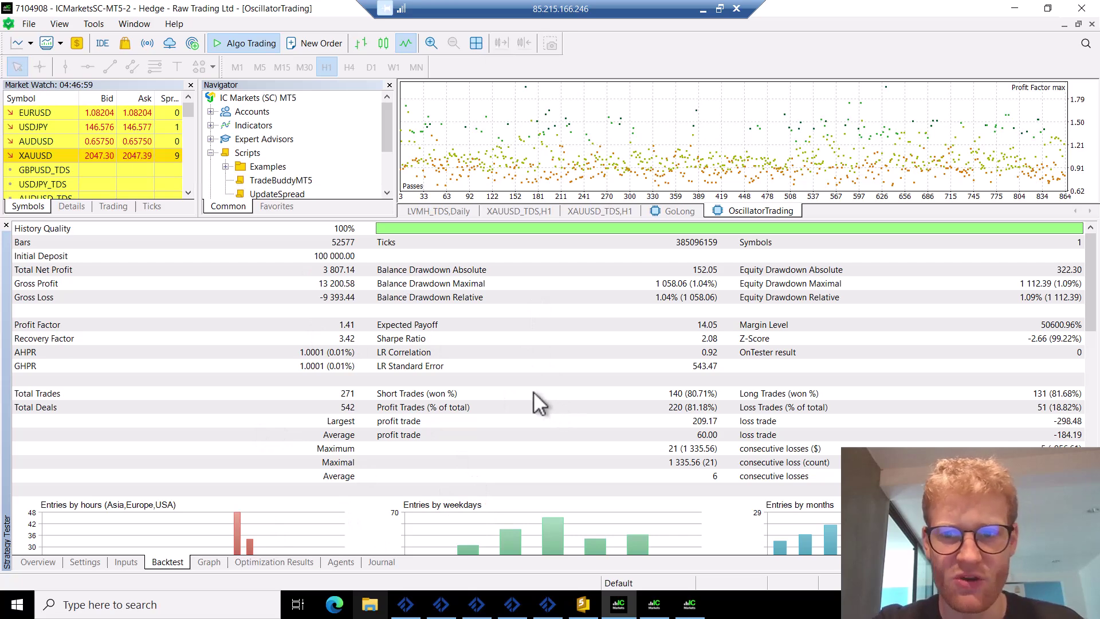
# Set the start date to 2023.01.01 and timeframe to M15, then start the visual test
pyautogui.click(85, 562)
pyautogui.click(376, 388)
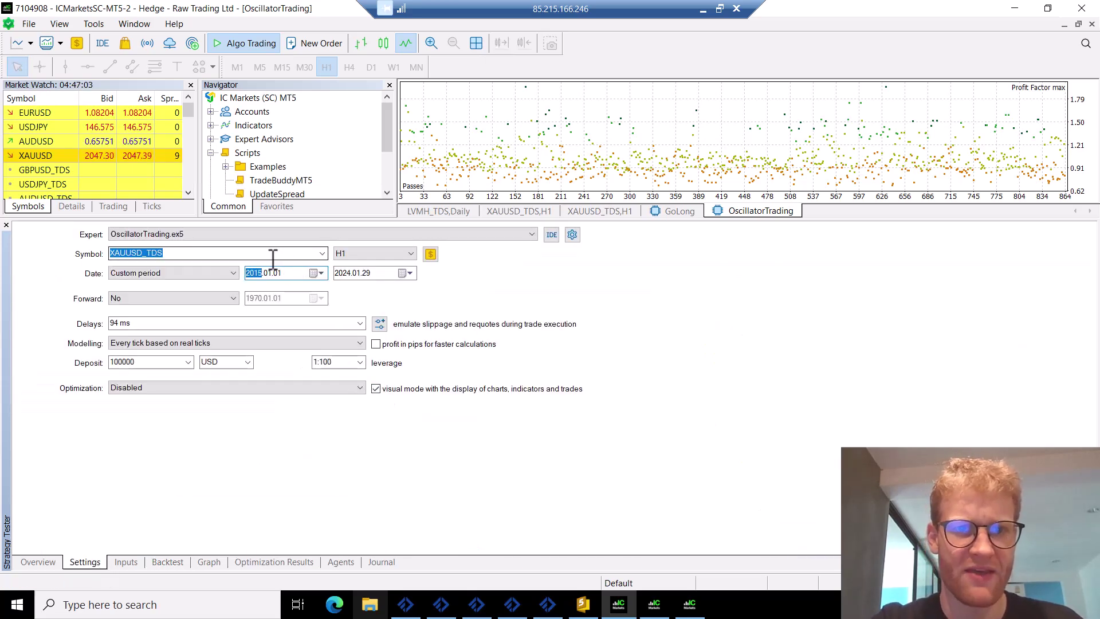
pyautogui.write('2023')
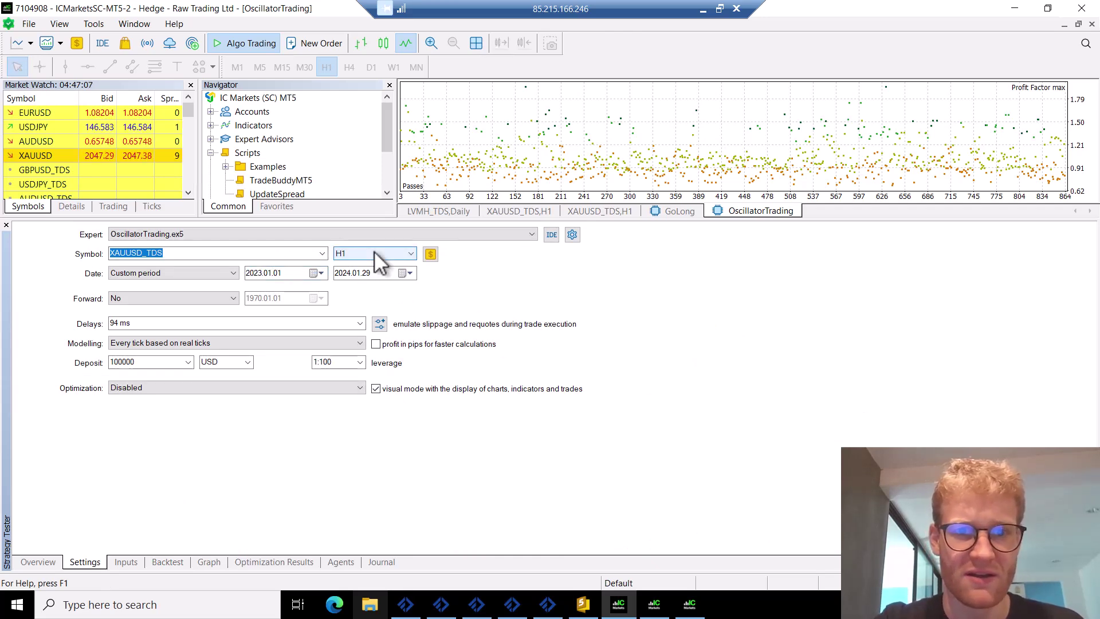
pyautogui.click(373, 253)
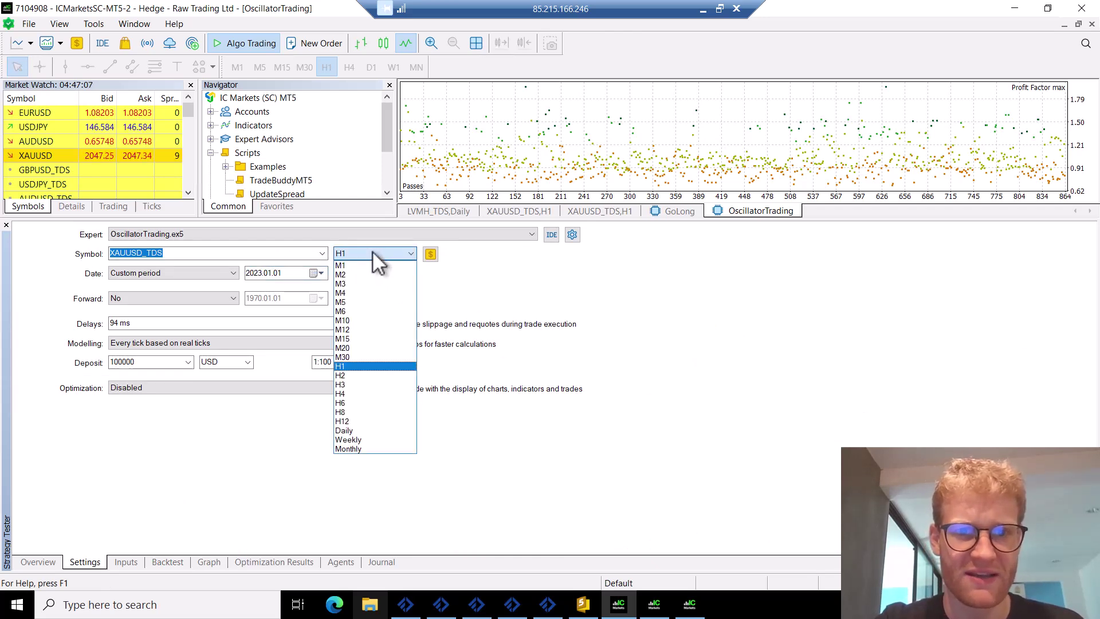
pyautogui.click(353, 339)
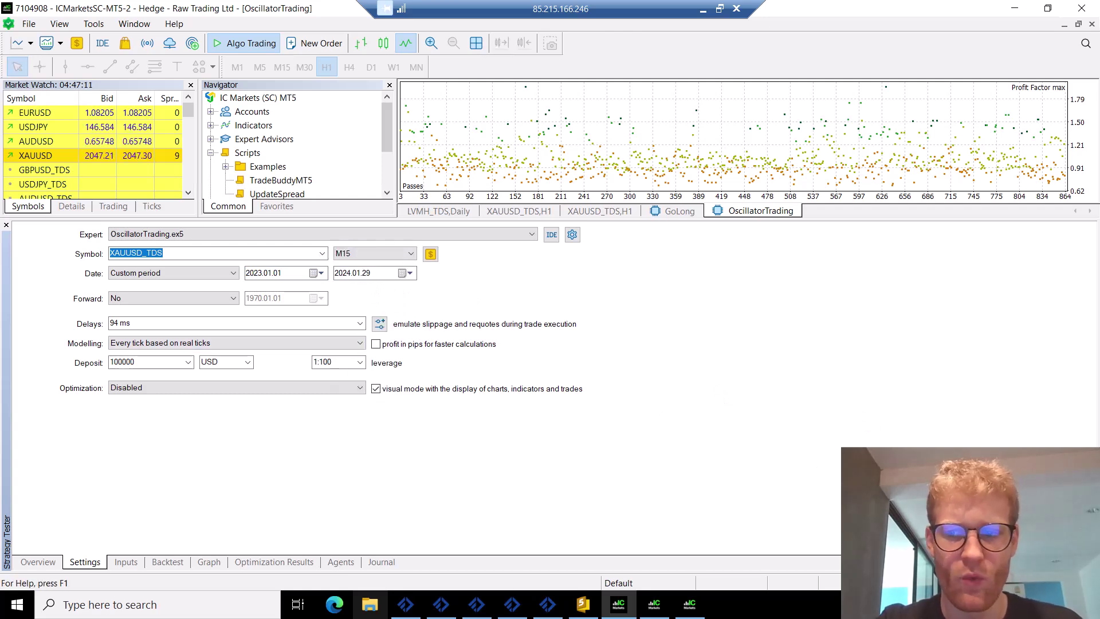
pyautogui.click(1060, 547)
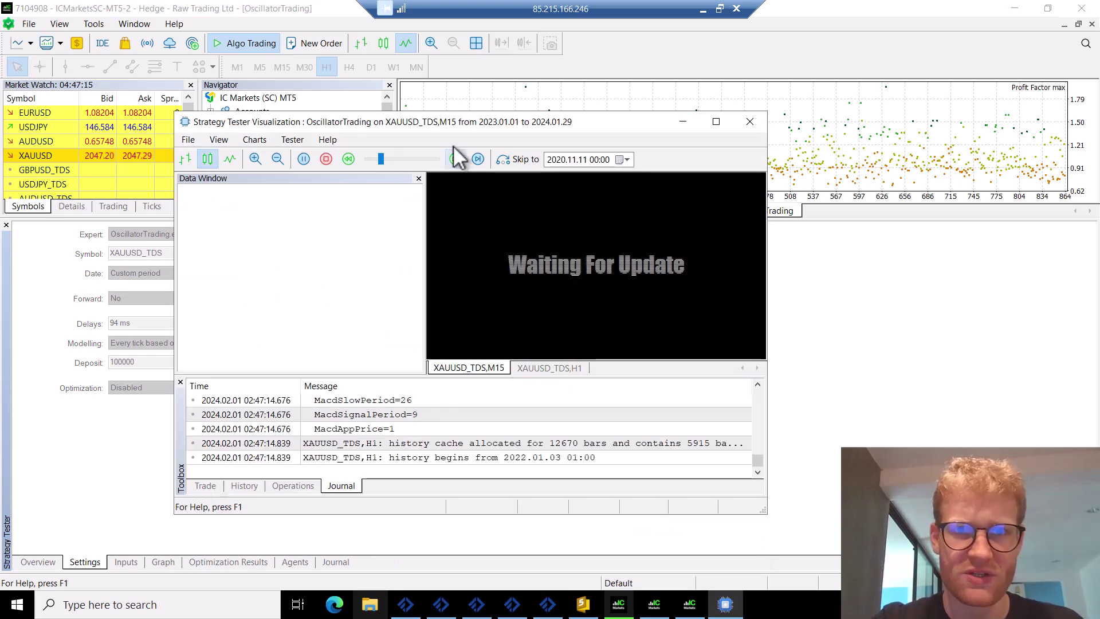
# Maximize the Strategy Tester Visualization window to full screen while the XAUUSD M15 test plays
pyautogui.doubleClick(442, 124)
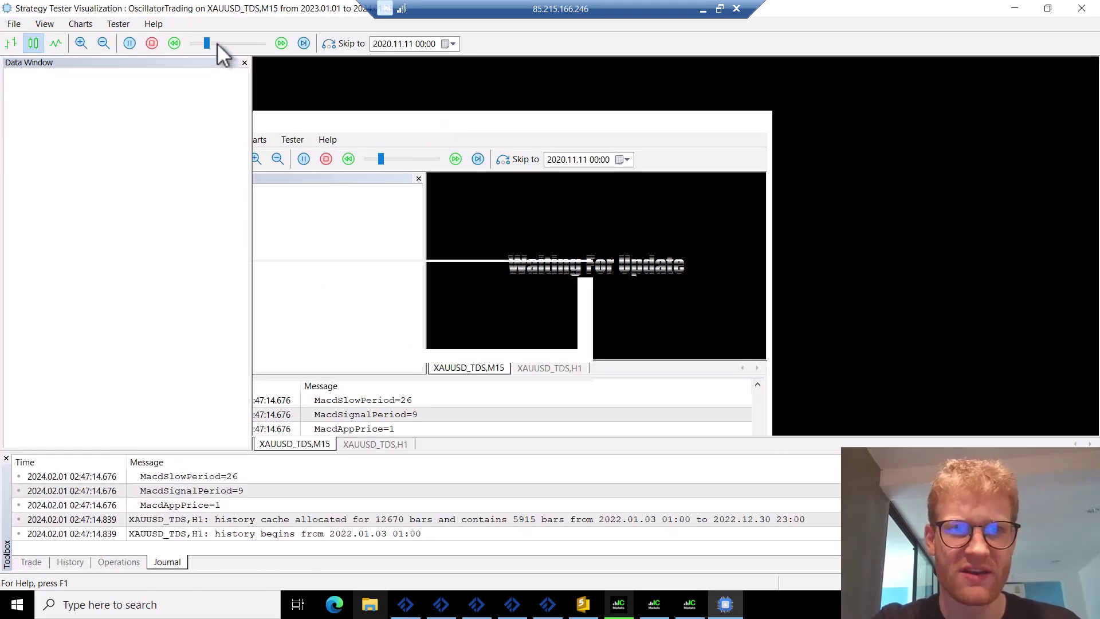
pyautogui.doubleClick(287, 22)
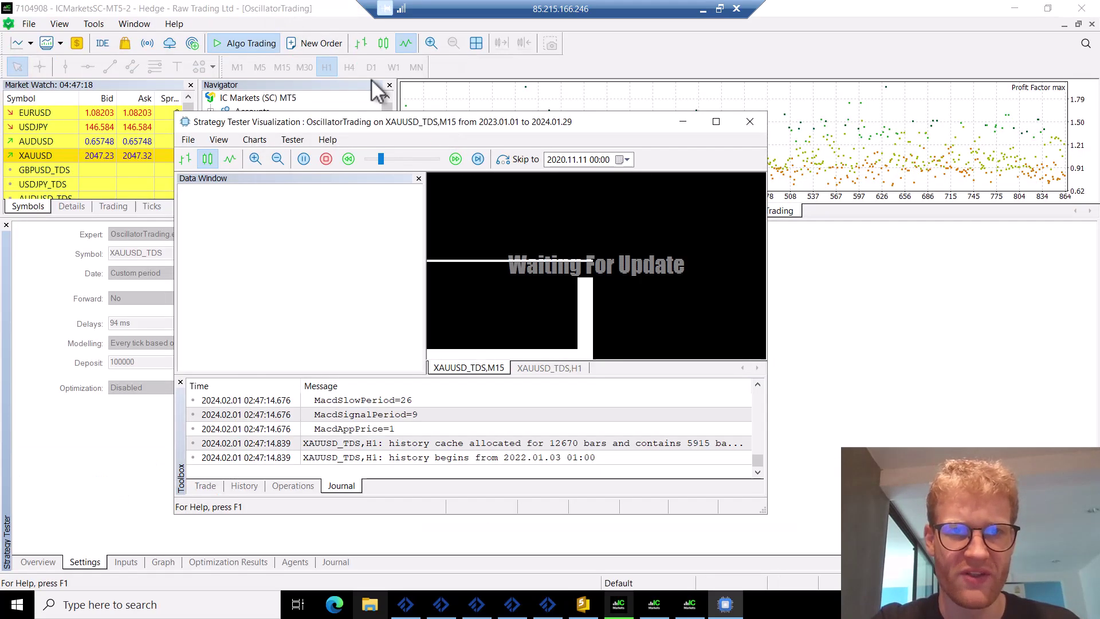
pyautogui.doubleClick(404, 118)
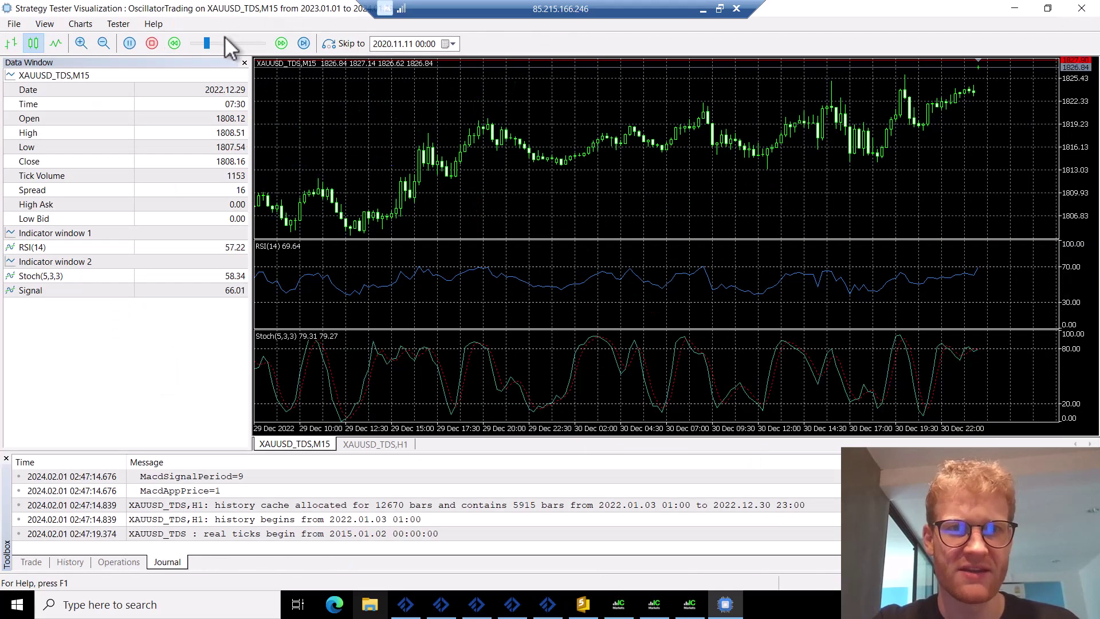
pyautogui.click(224, 39)
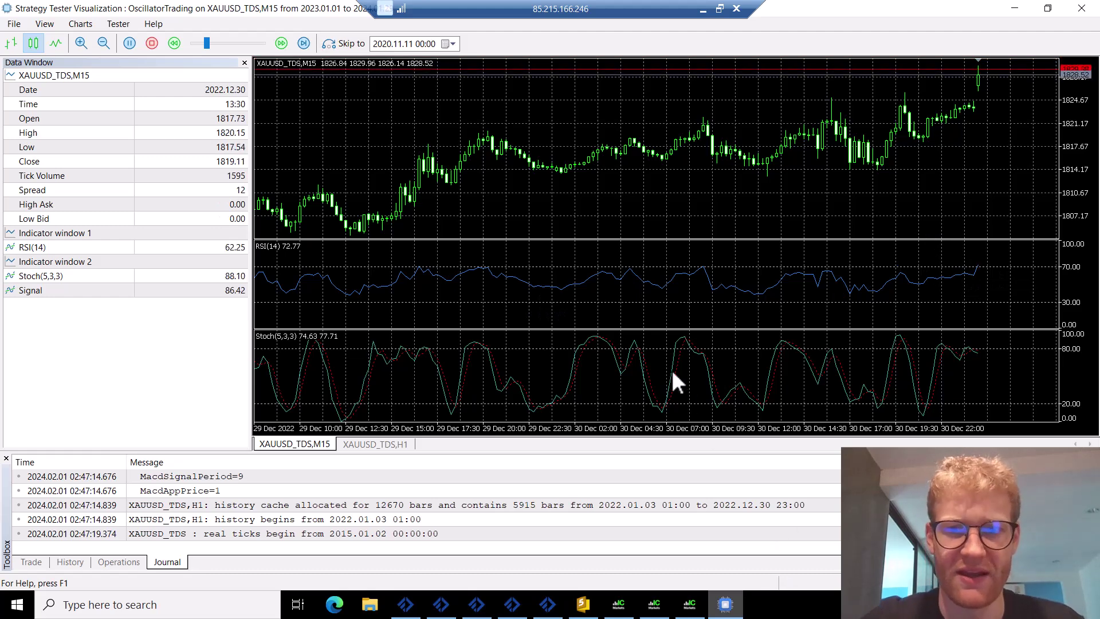
# Run the playback at maximum speed until the 0.1 sell at 1907.525, then drop to slowest speed
pyautogui.click(234, 41)
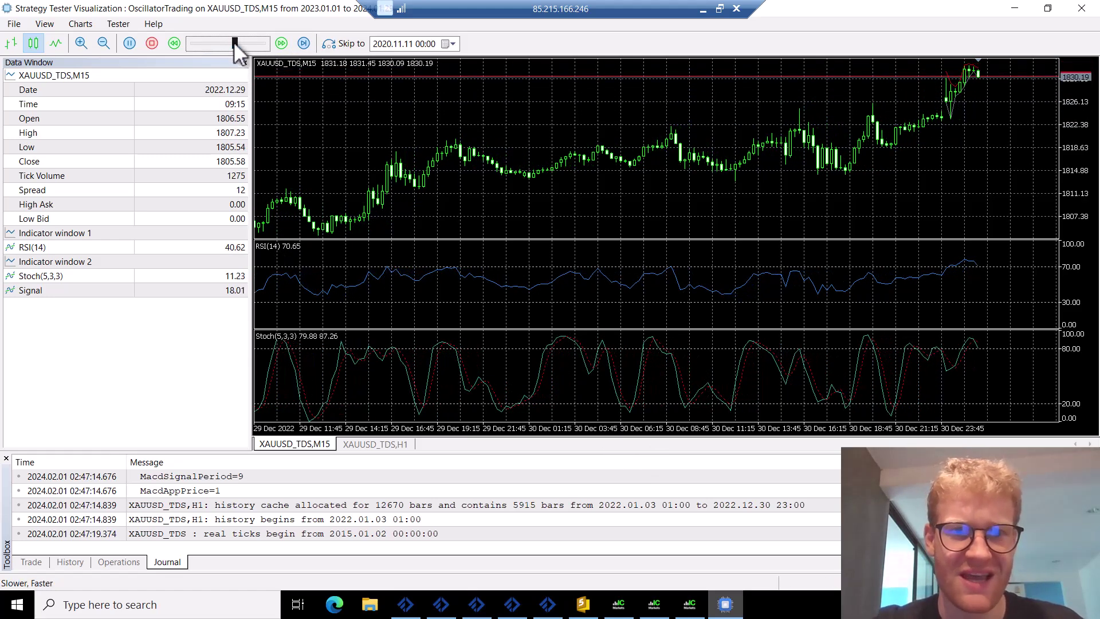
pyautogui.moveTo(234, 41); pyautogui.dragTo(2, 84)
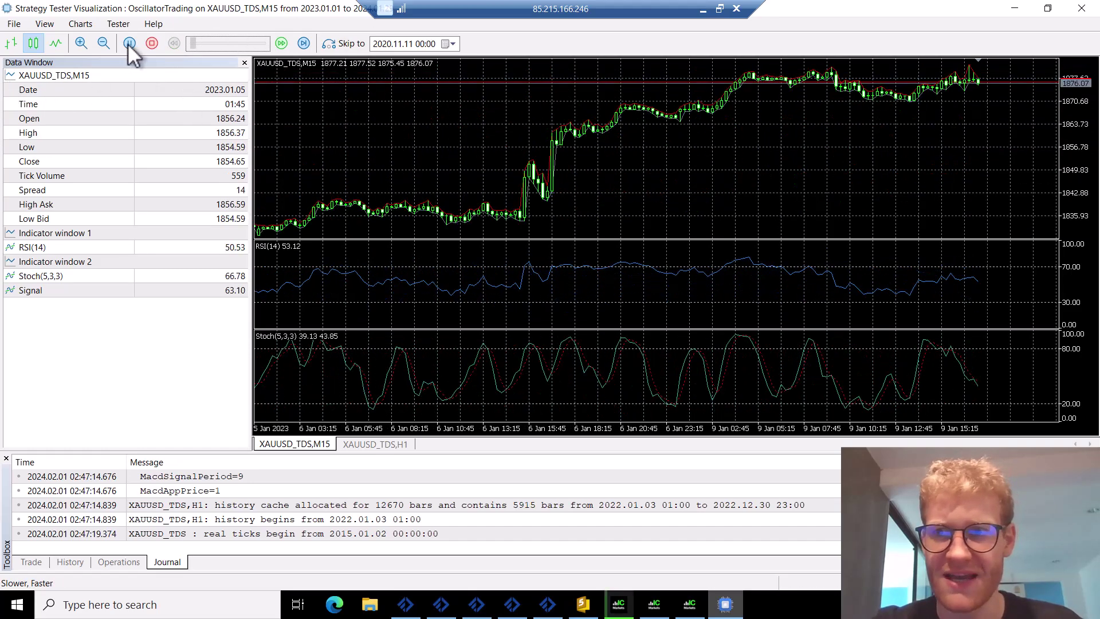
pyautogui.moveTo(193, 43); pyautogui.dragTo(289, 94)
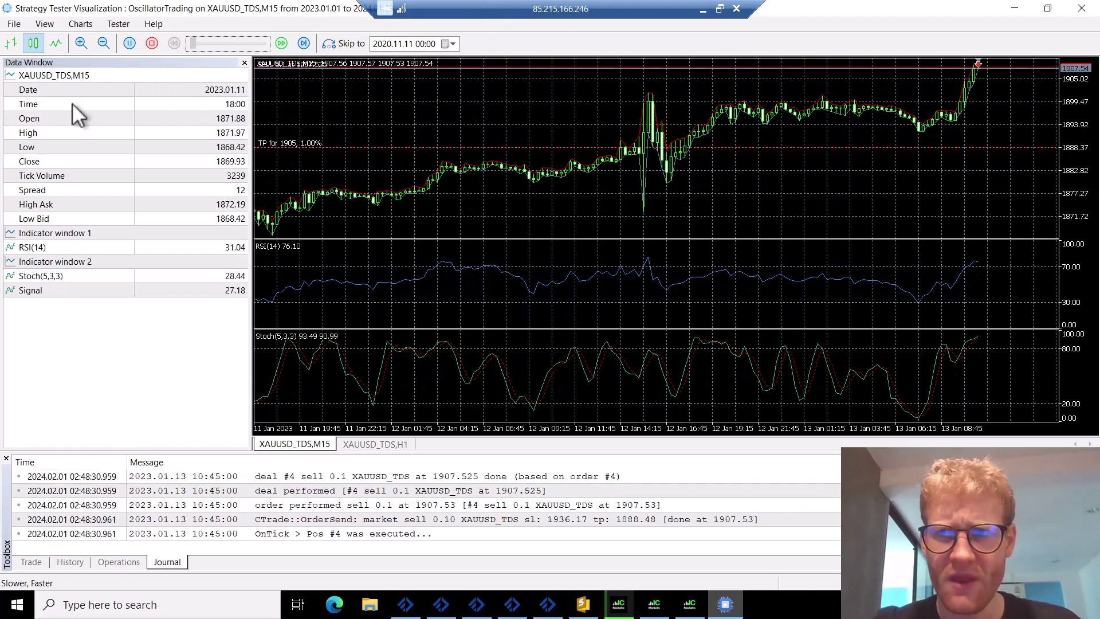
pyautogui.press('Home')
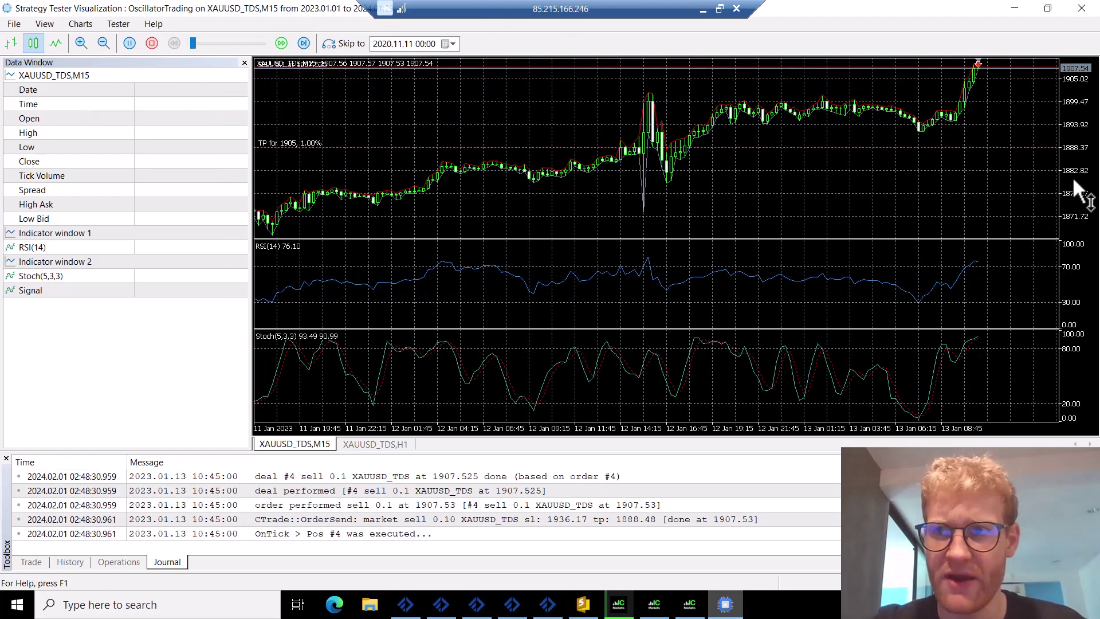
# Compress the price scale to show SL 1936.17 and TP 1888.48, pause, and widen the bars
pyautogui.moveTo(1073, 180); pyautogui.dragTo(1064, 291)
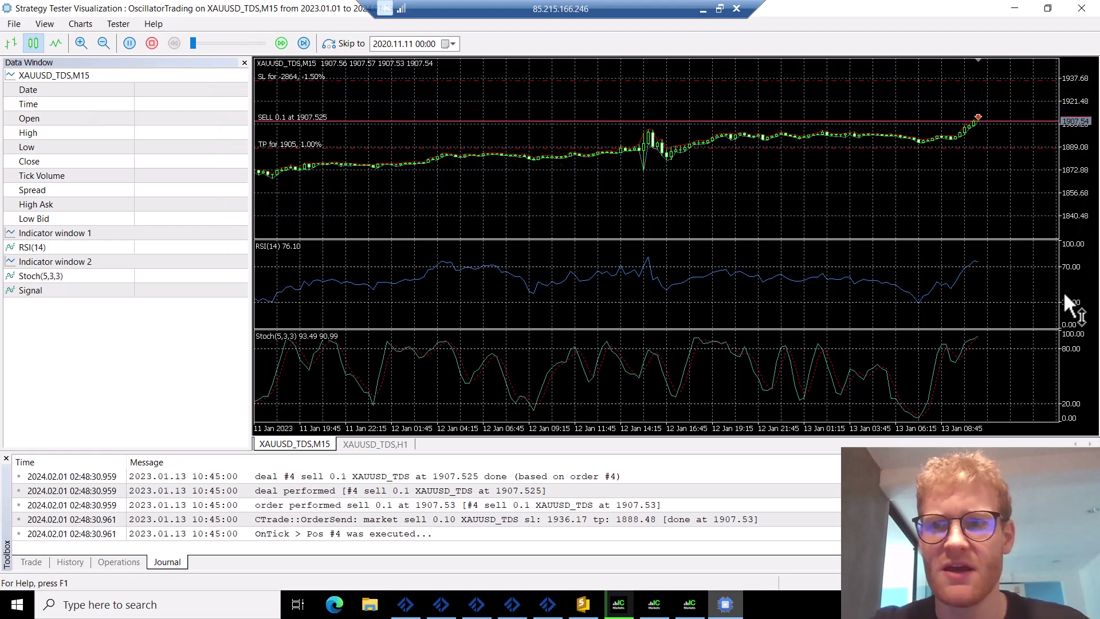
pyautogui.click(135, 45)
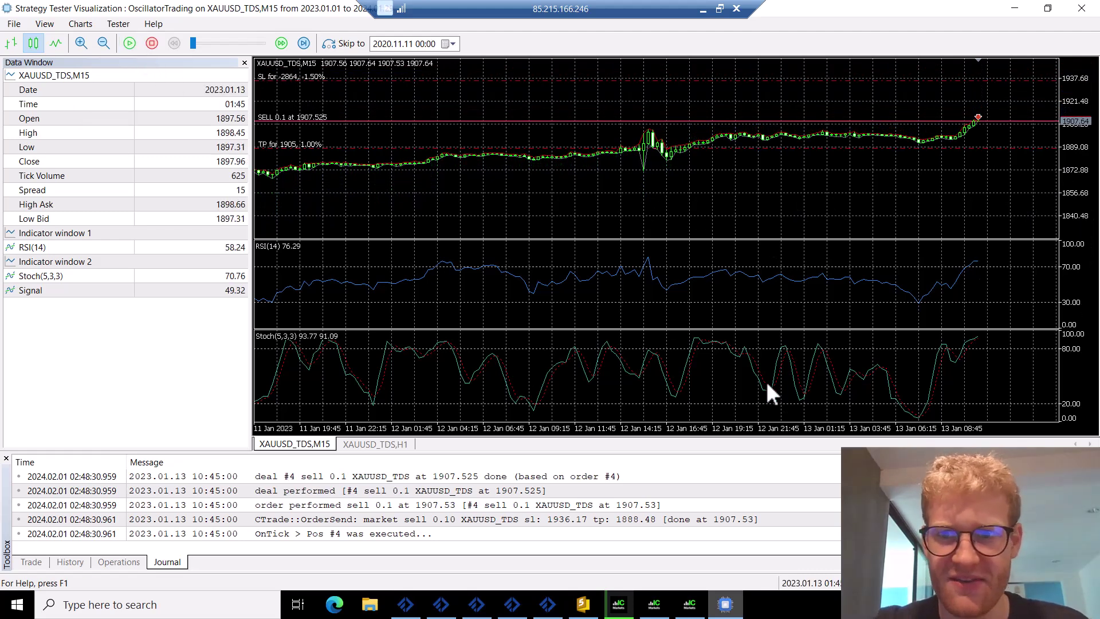
pyautogui.moveTo(757, 427); pyautogui.dragTo(771, 428)
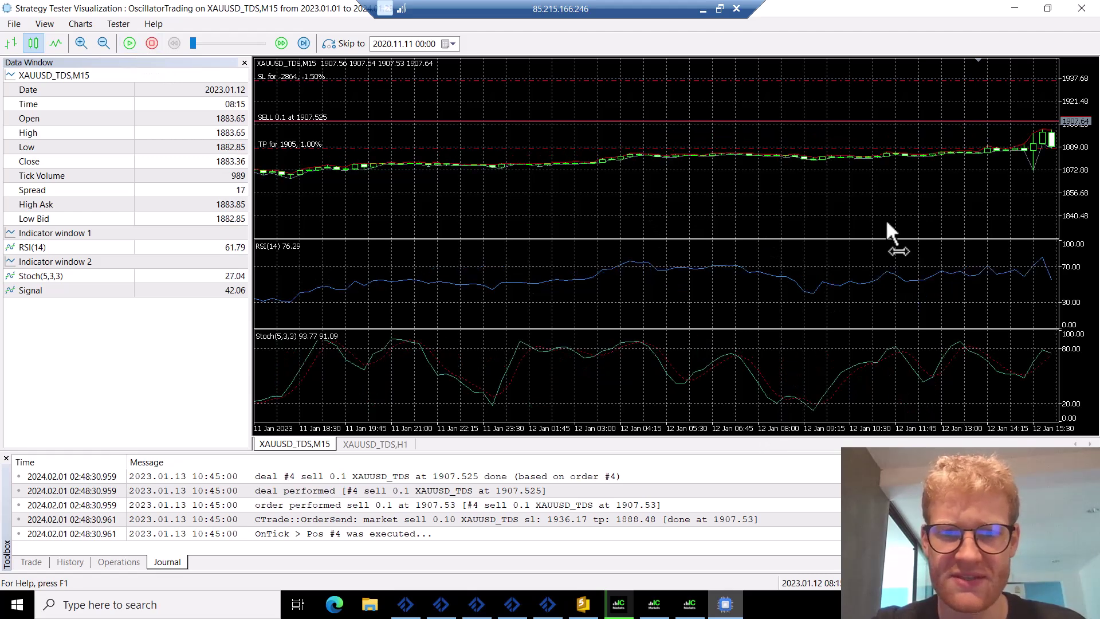
# Frame the 12–13 Jan candles and read the 10:45 entry bar's Stochastic values, 93.77 and 91.09
pyautogui.moveTo(859, 198); pyautogui.dragTo(322, 150)
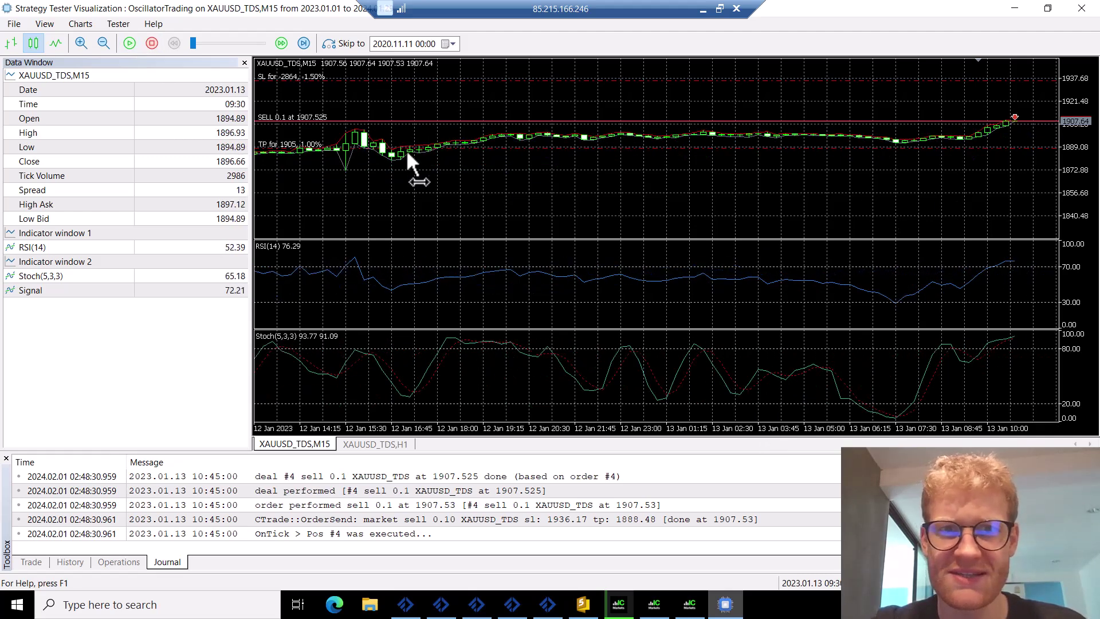
pyautogui.moveTo(1083, 175); pyautogui.dragTo(1082, 206)
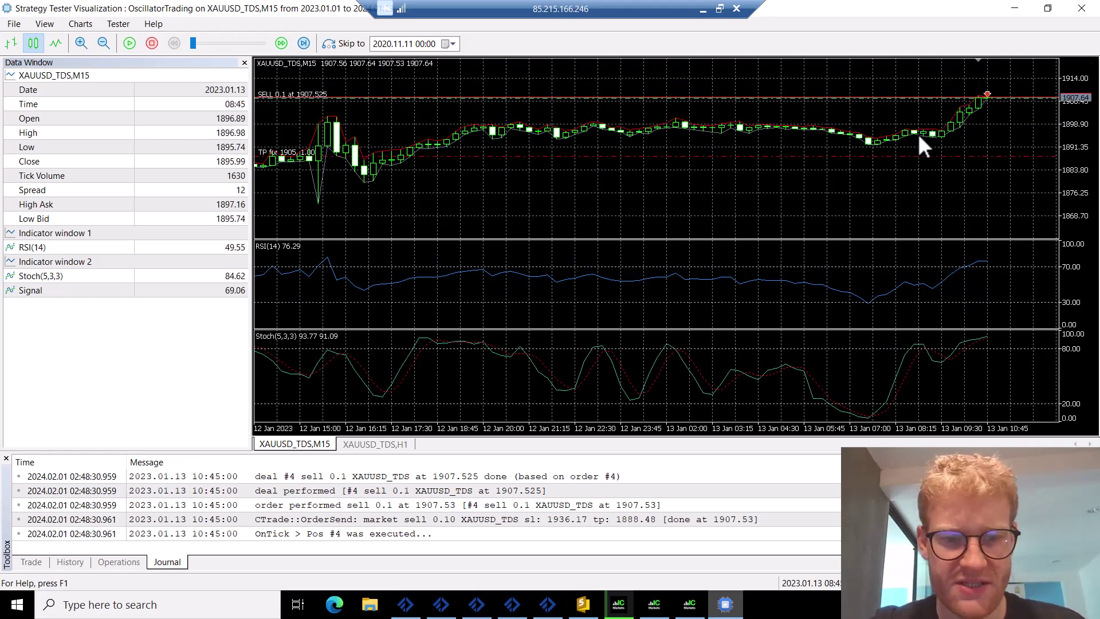
pyautogui.middleClick(941, 139)
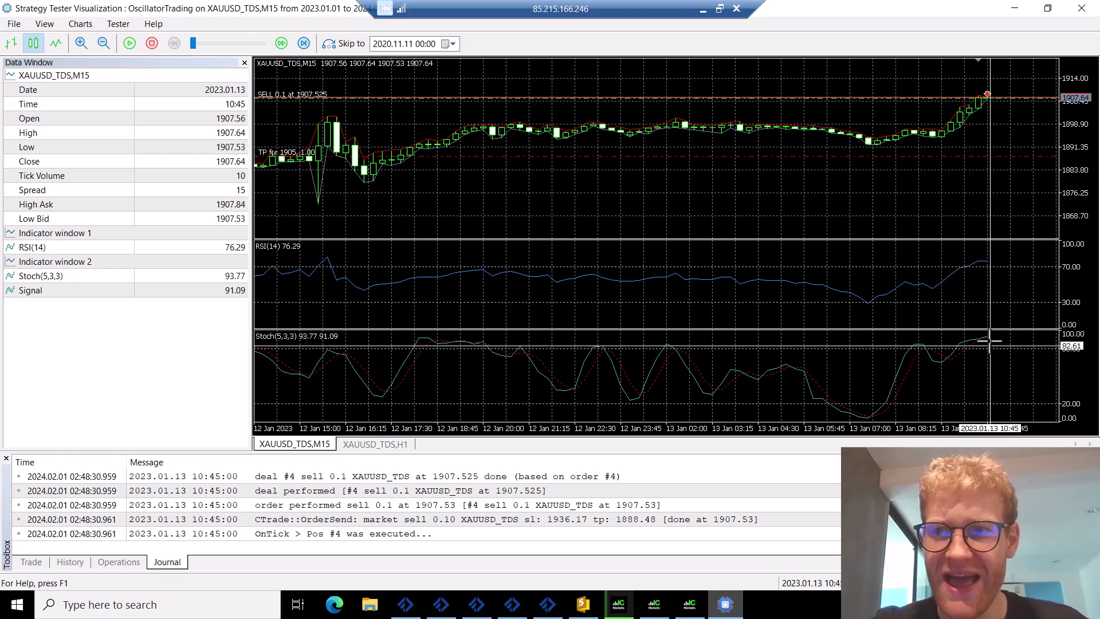
pyautogui.moveTo(989, 338)
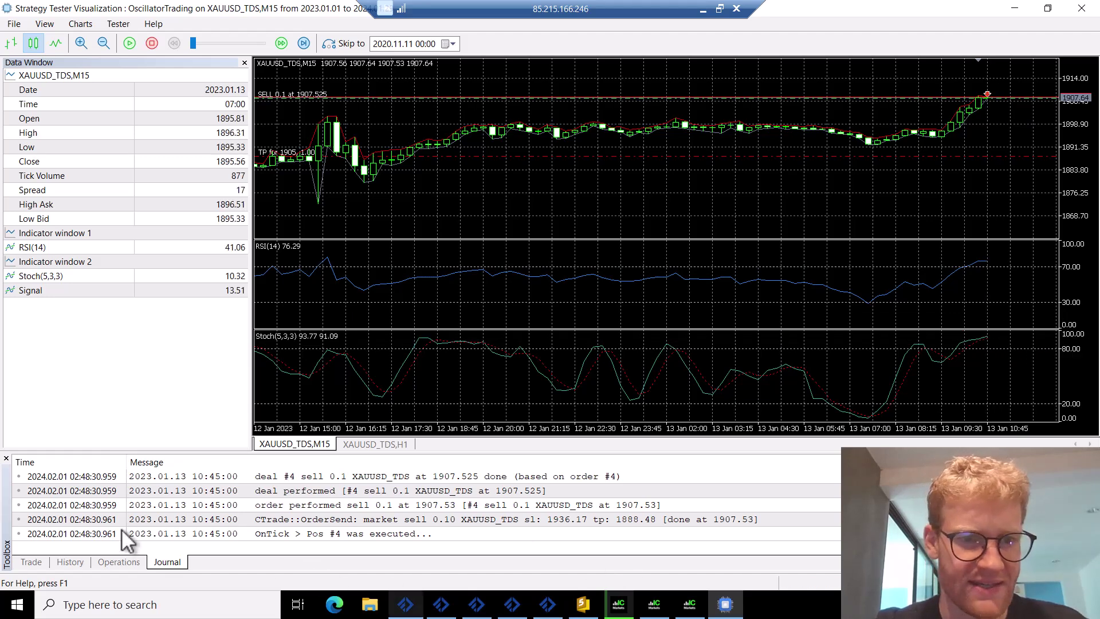
# Check the EA inputs in the main terminal: Lots 0.1, TpPercent 1.0, SlPercent 1.5, RsiTrigger 25, StochTrigger 35
pyautogui.click(618, 606)
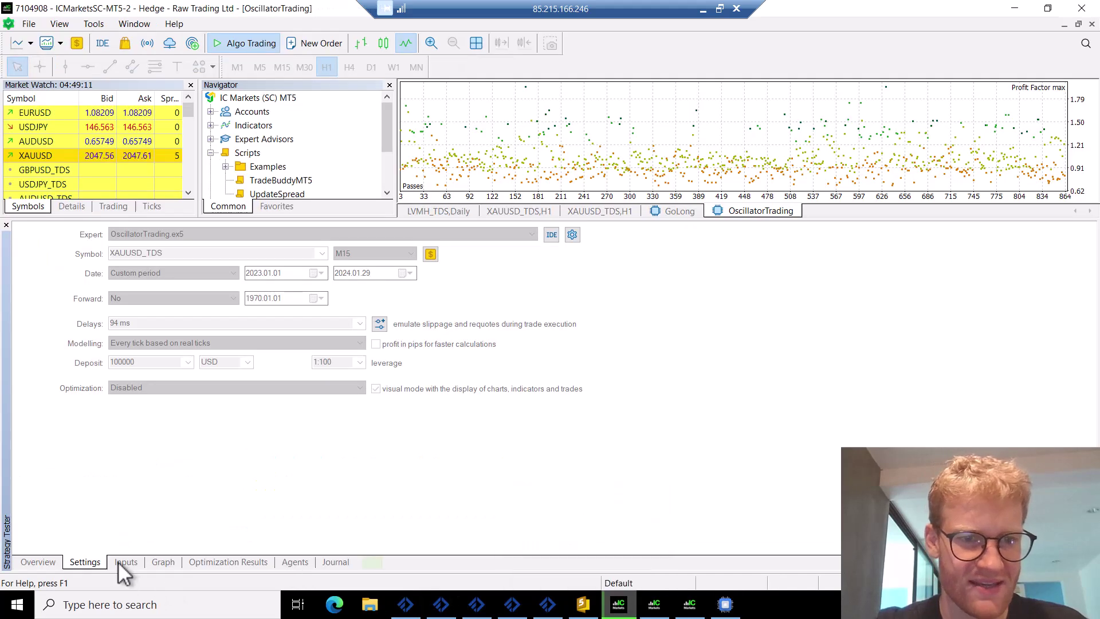
pyautogui.click(119, 561)
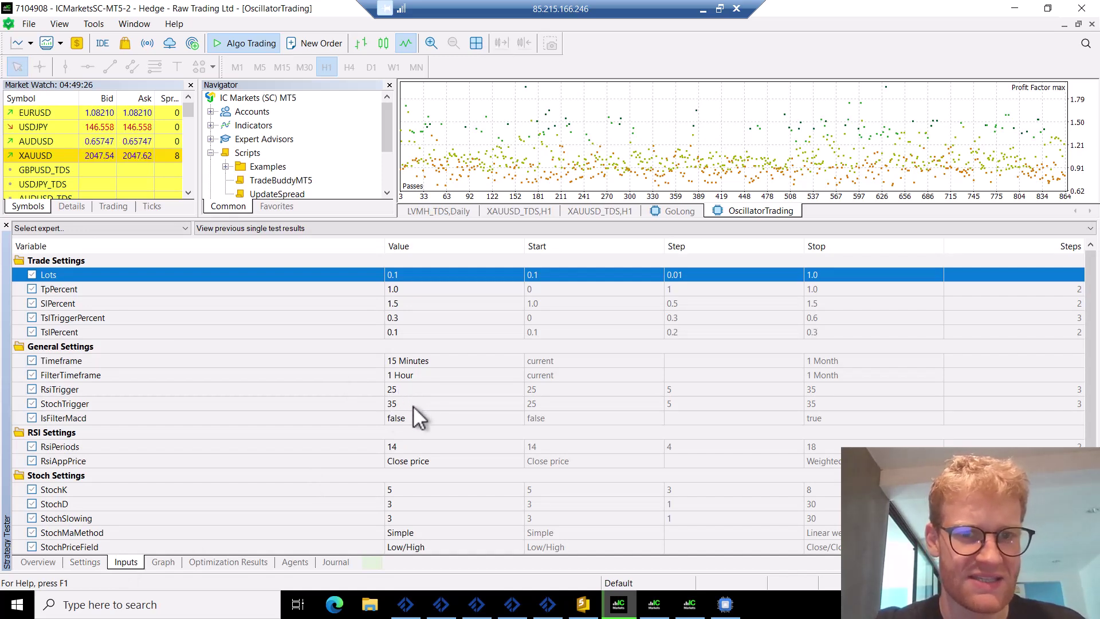
pyautogui.moveTo(730, 609)
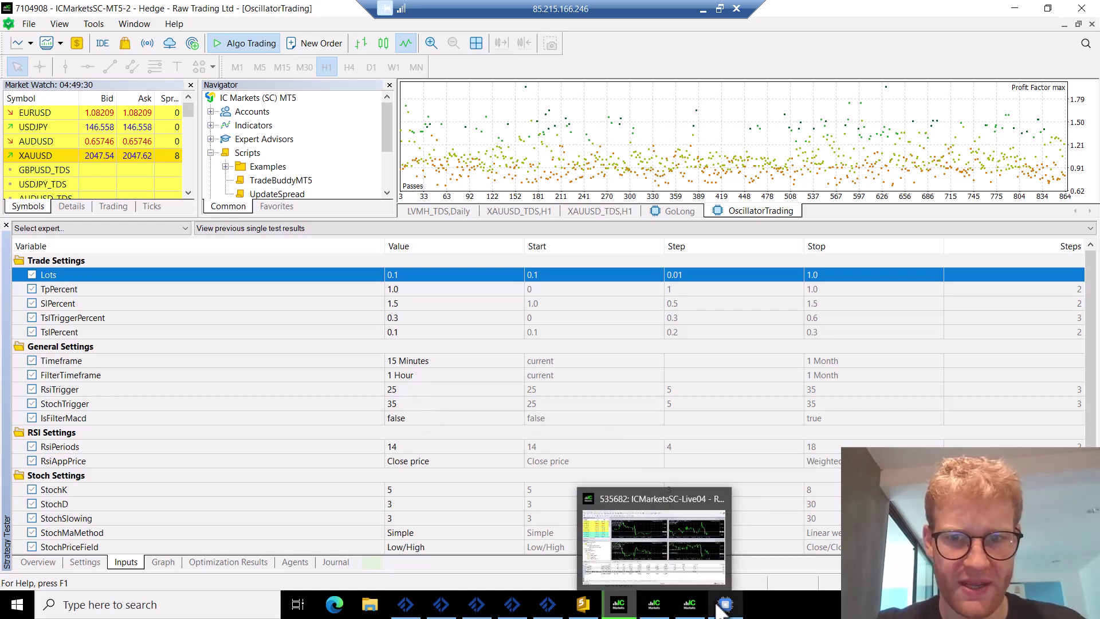
pyautogui.click(724, 604)
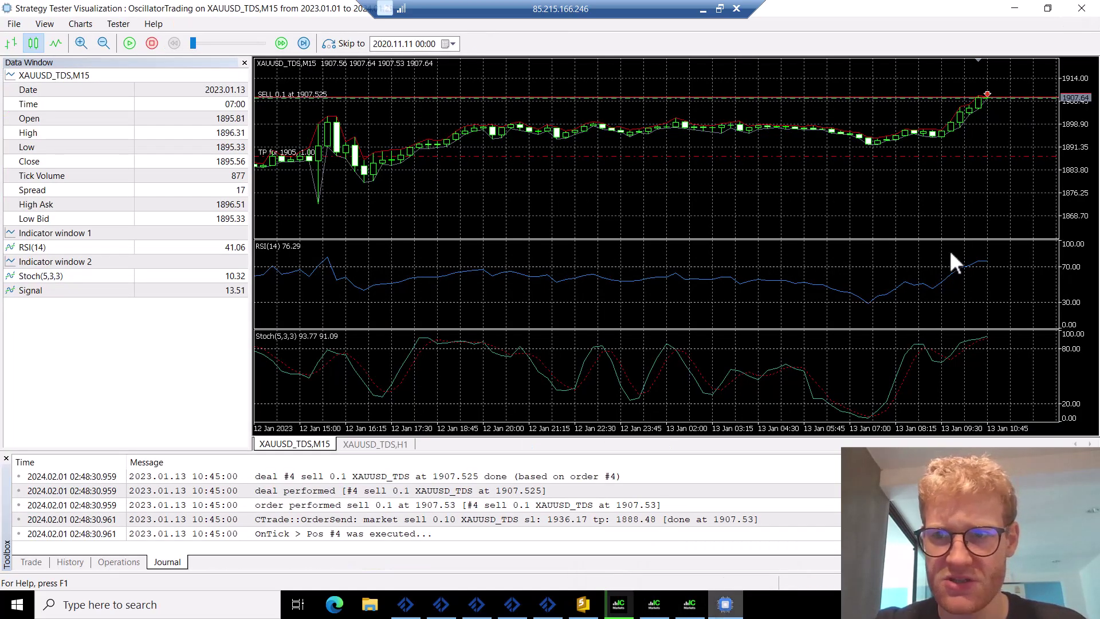
pyautogui.middleClick(981, 260)
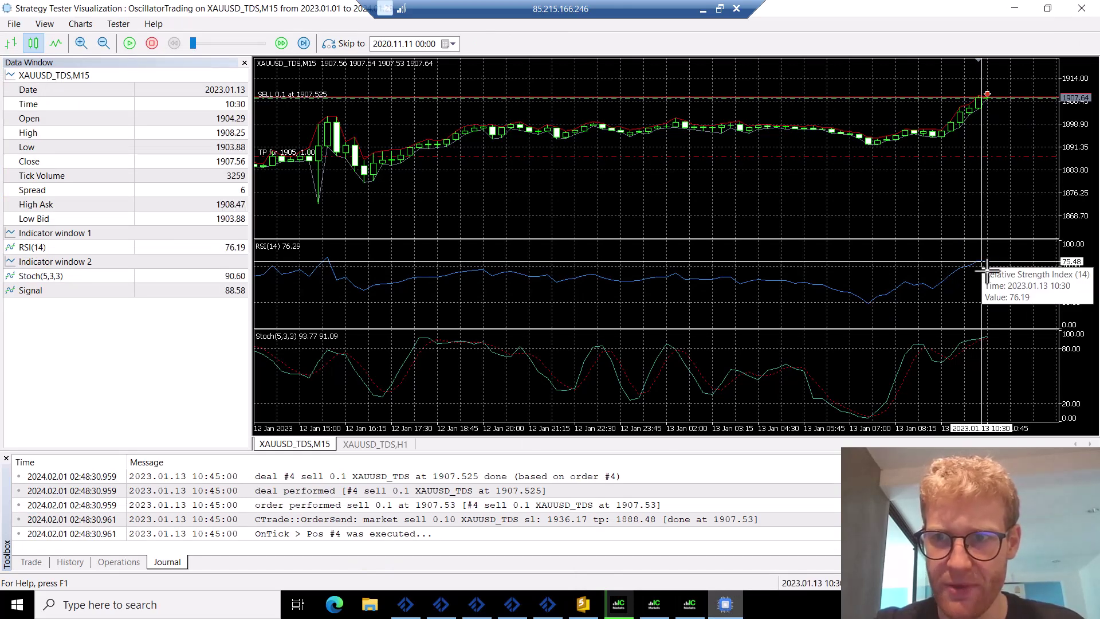
pyautogui.moveTo(979, 259)
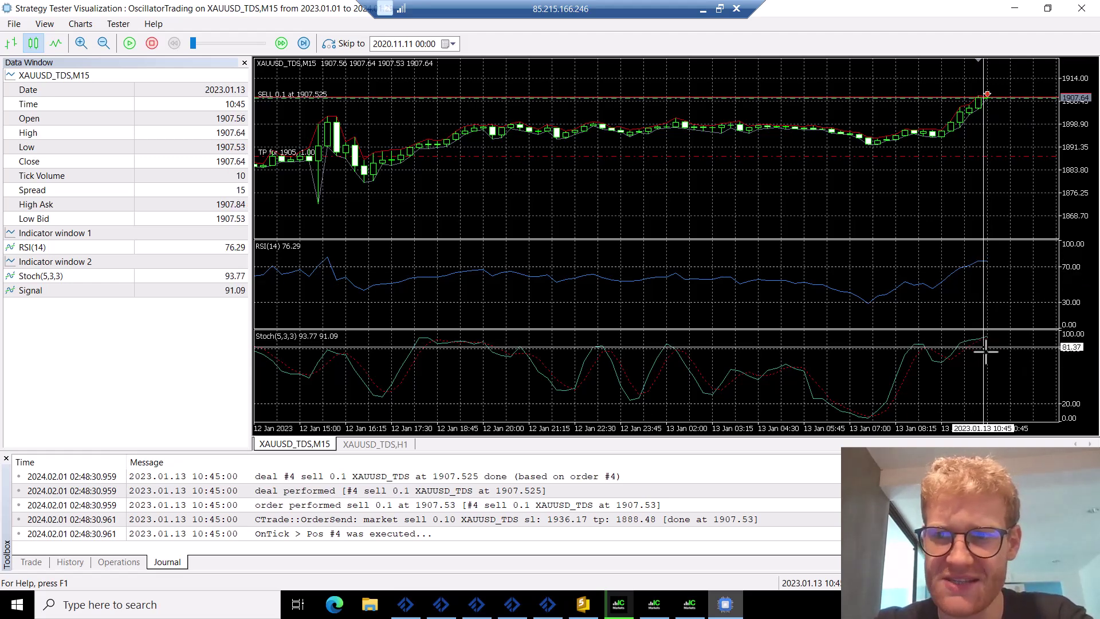
pyautogui.middleClick(983, 347)
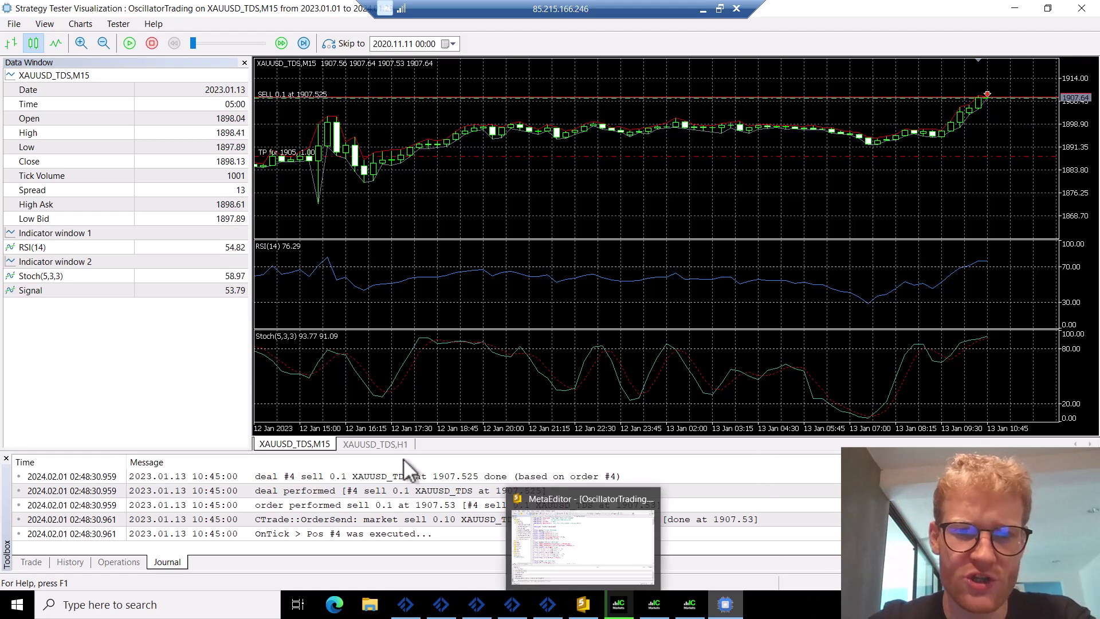
# Show the XAUUSD_TDS H1 chart with MACD(12,26,9) as candlesticks at the latest bars, with crosshair
pyautogui.click(393, 445)
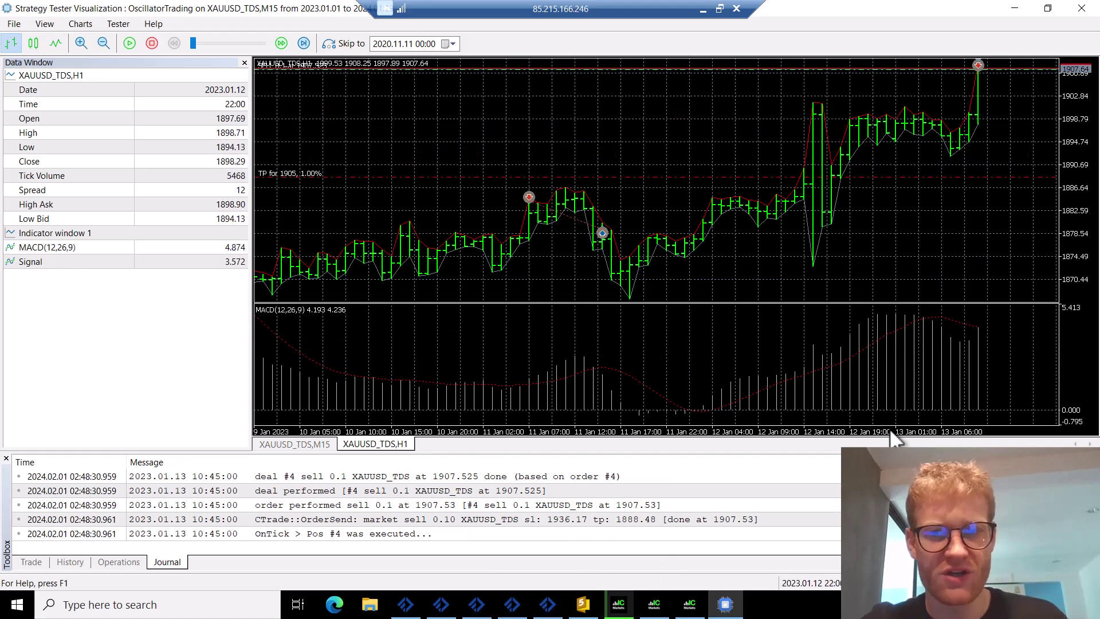
pyautogui.moveTo(865, 439); pyautogui.dragTo(873, 438)
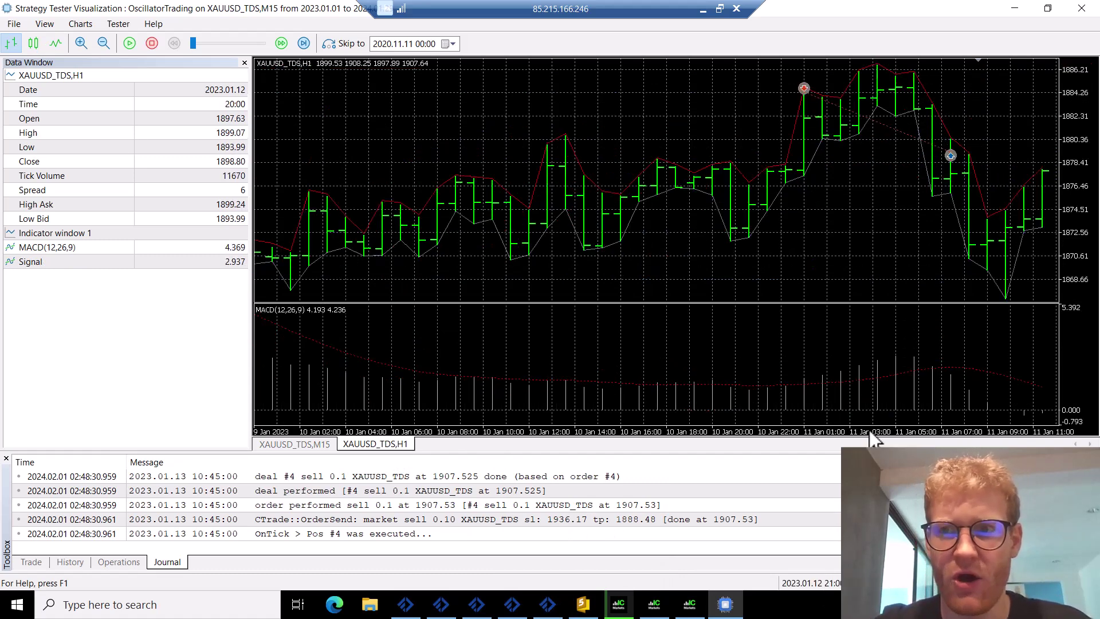
pyautogui.scroll(-5, 277, 172)
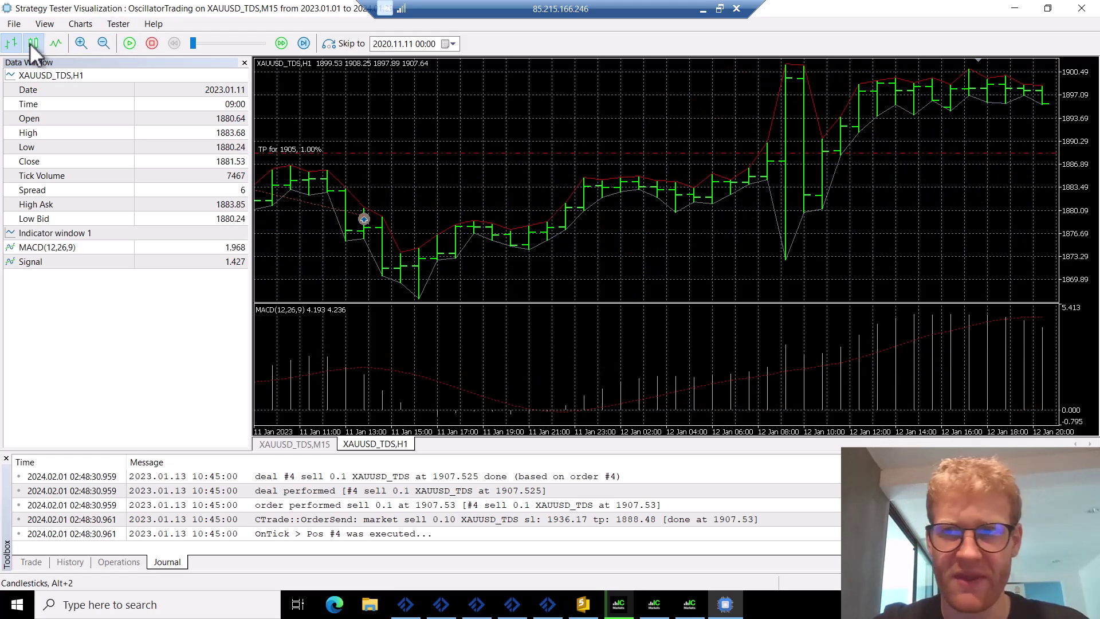
pyautogui.click(33, 44)
pyautogui.press('End')
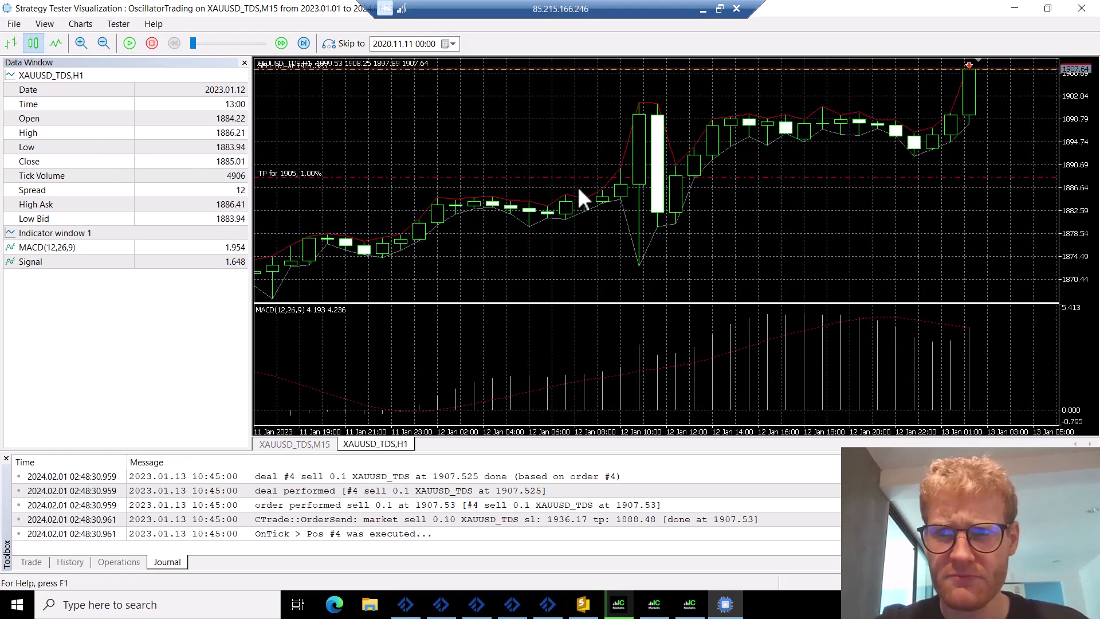
pyautogui.middleClick(974, 138)
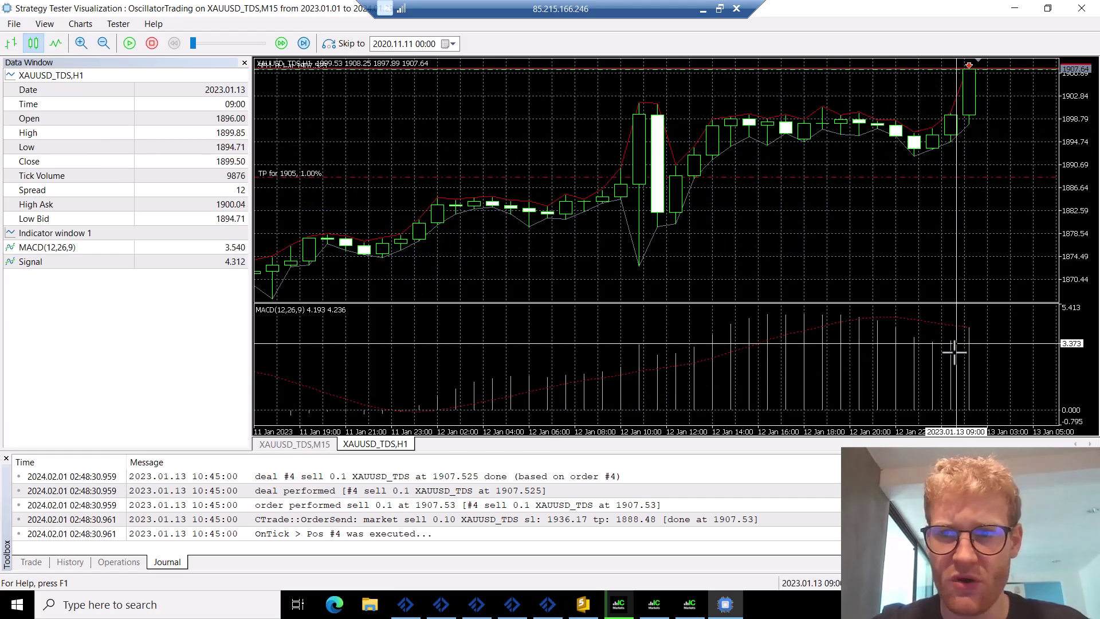
pyautogui.moveTo(950, 351)
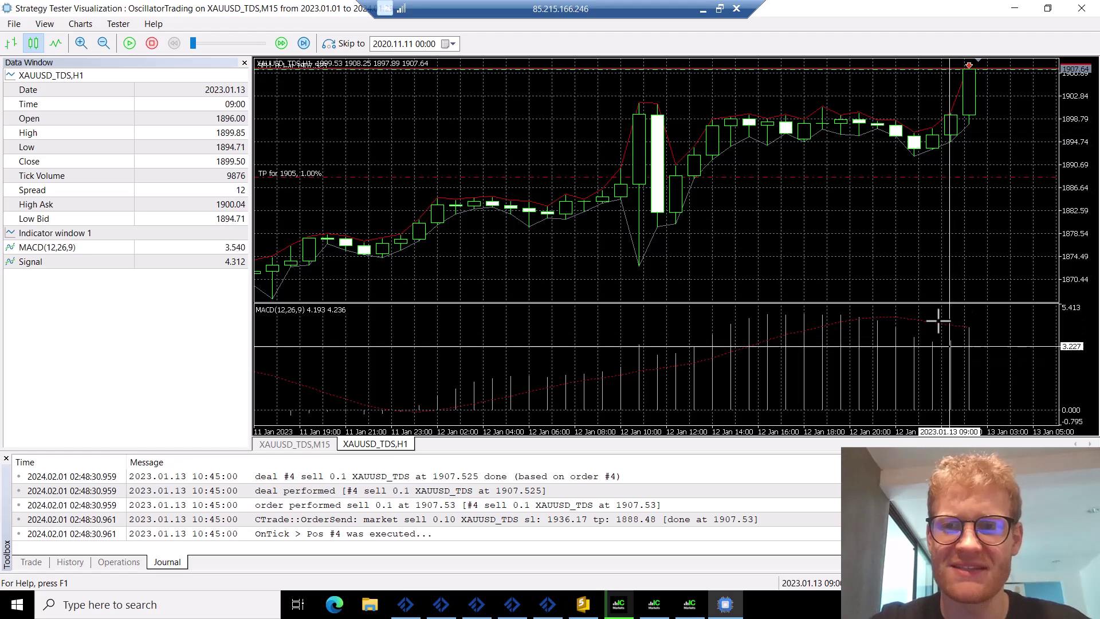
pyautogui.moveTo(938, 324)
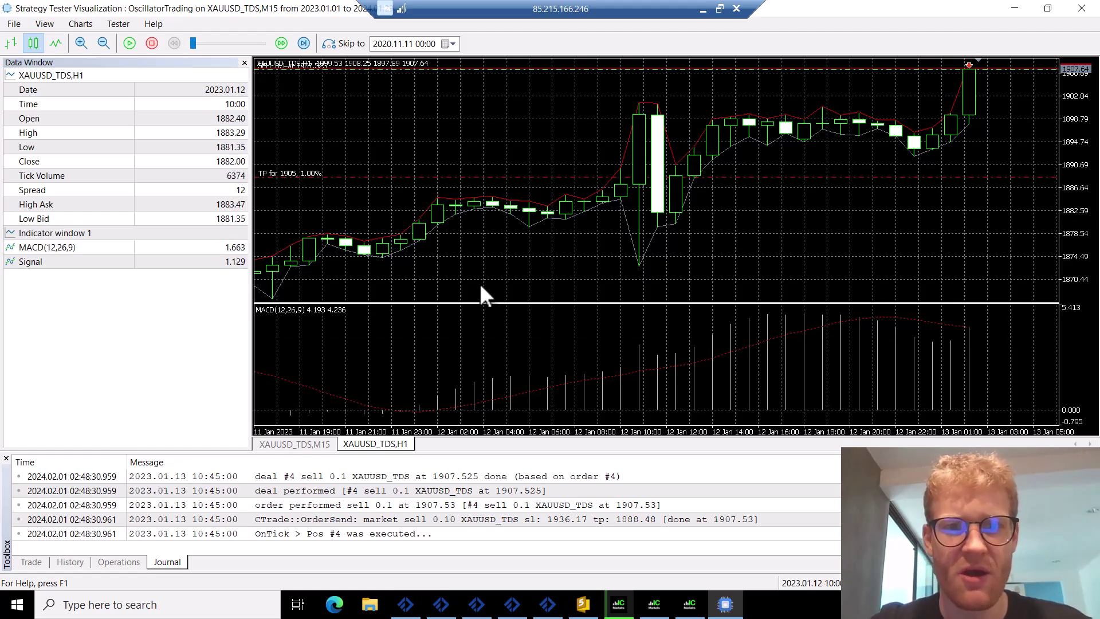
# Return to the M15 chart, resume playback at a slower speed, and widen the visible price range
pyautogui.click(312, 443)
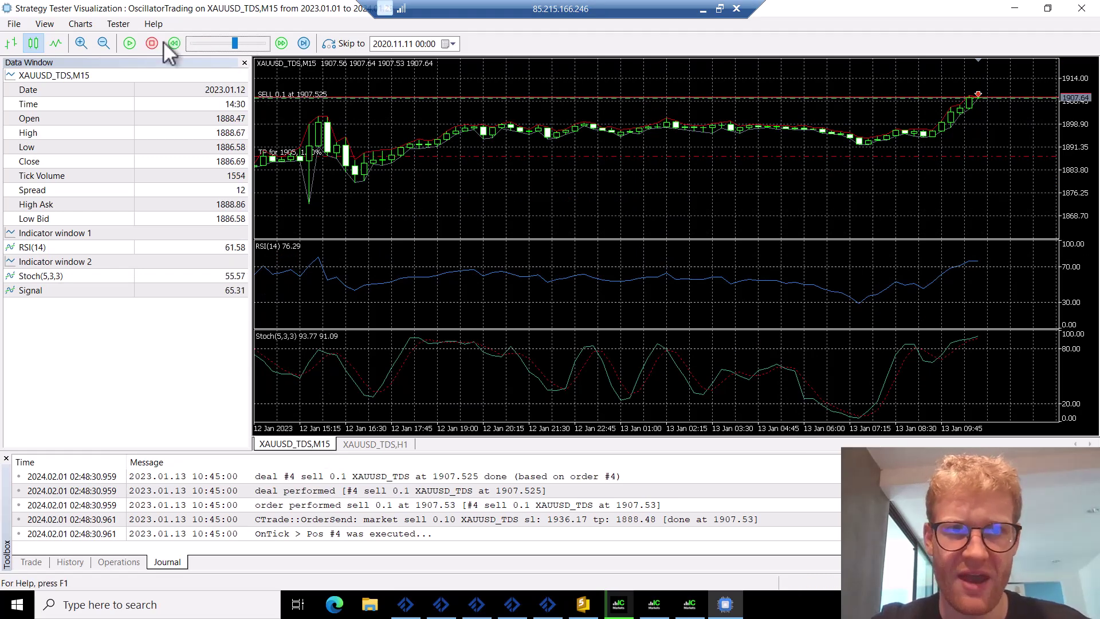
pyautogui.click(129, 43)
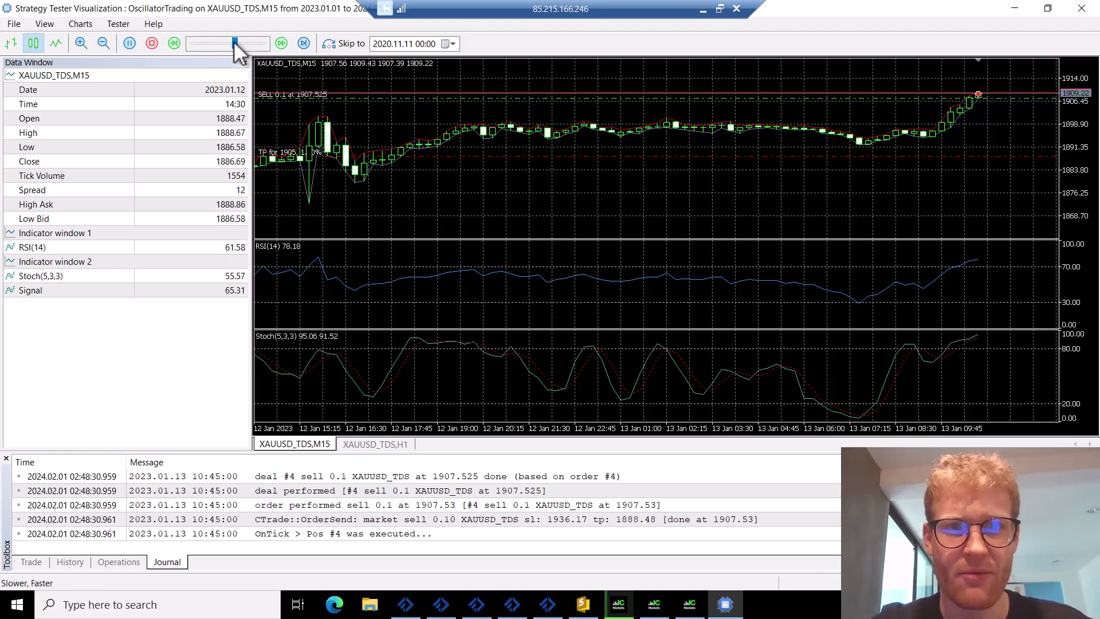
pyautogui.moveTo(235, 44); pyautogui.dragTo(198, 43)
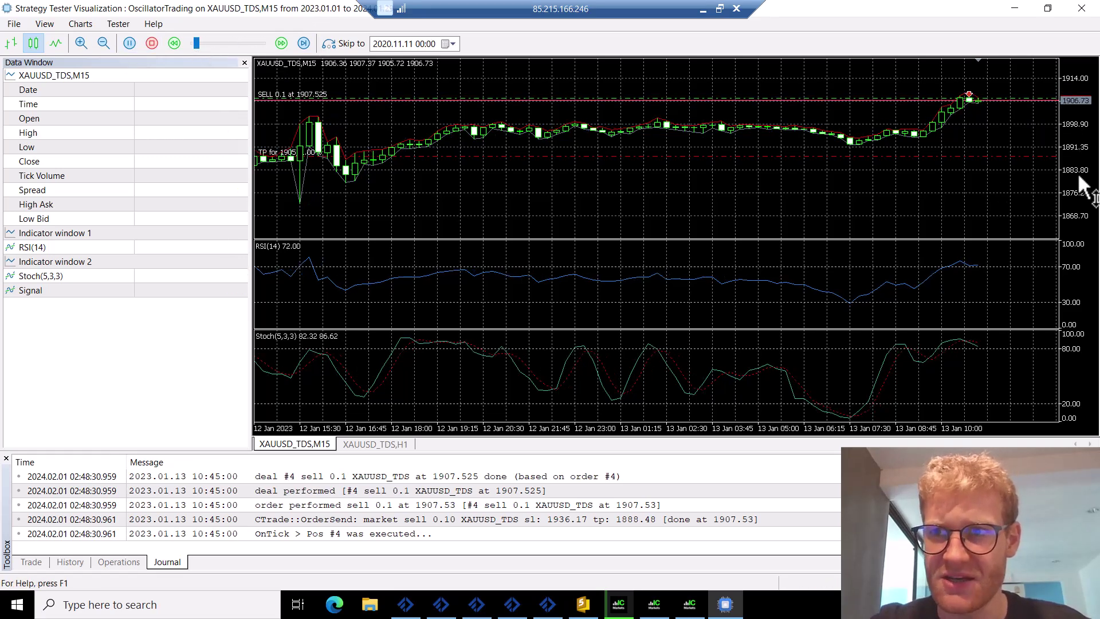
pyautogui.moveTo(1085, 189); pyautogui.dragTo(1065, 199)
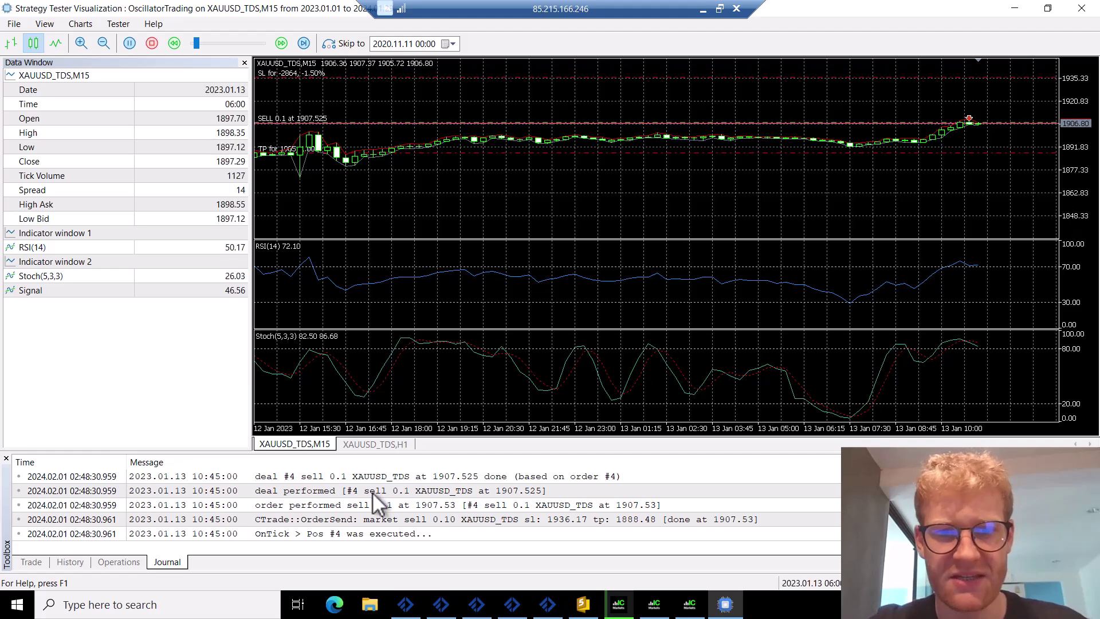
pyautogui.click(618, 604)
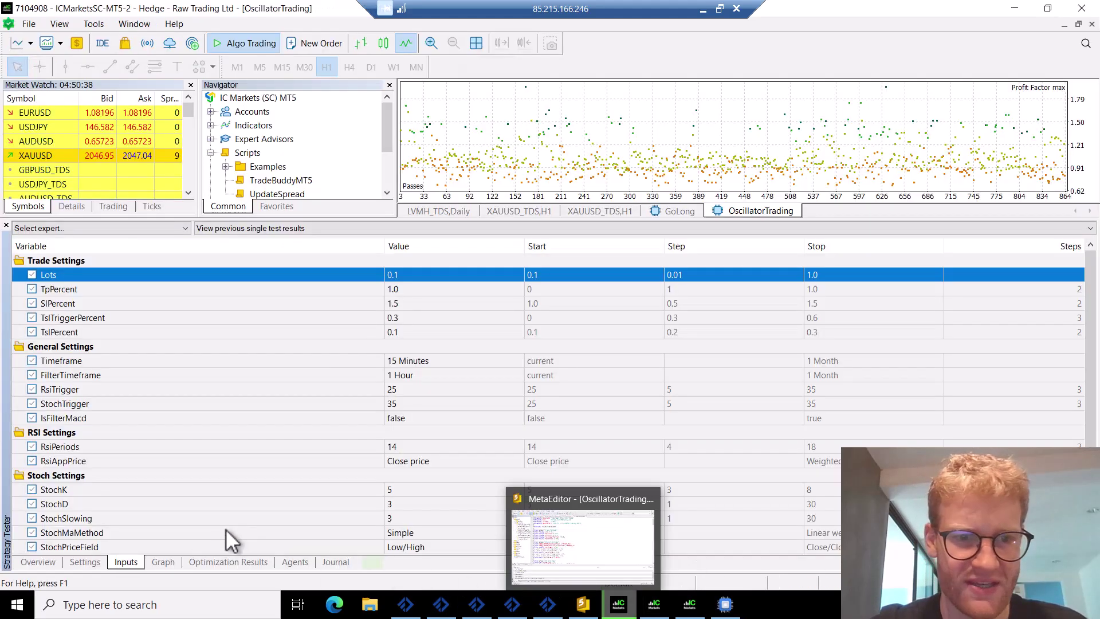
pyautogui.scroll(-1, 407, 399)
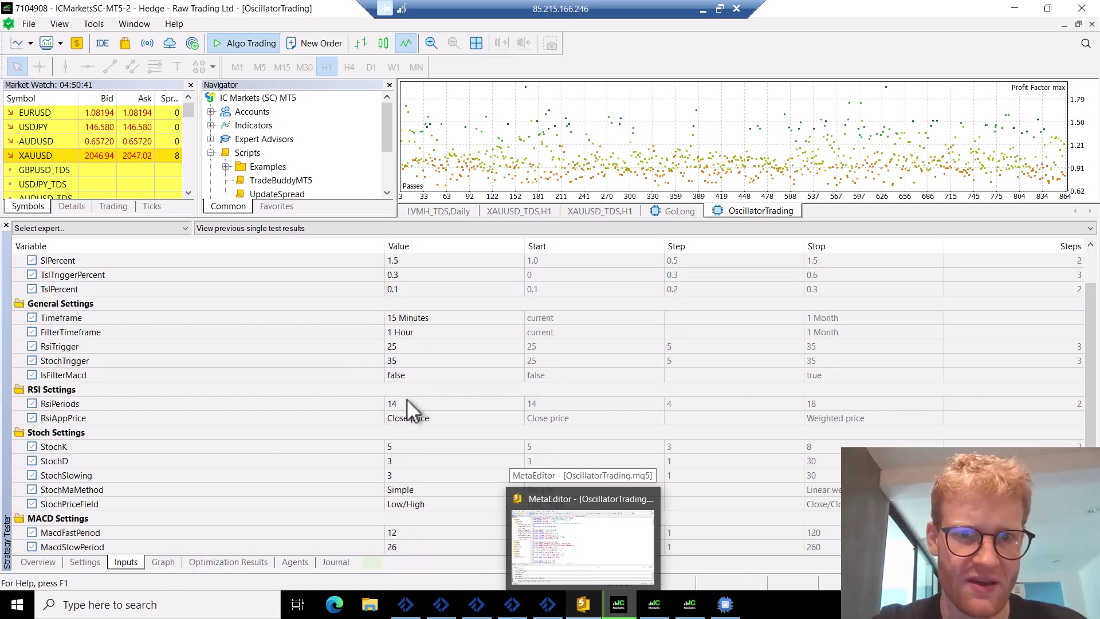
pyautogui.scroll(1, 407, 399)
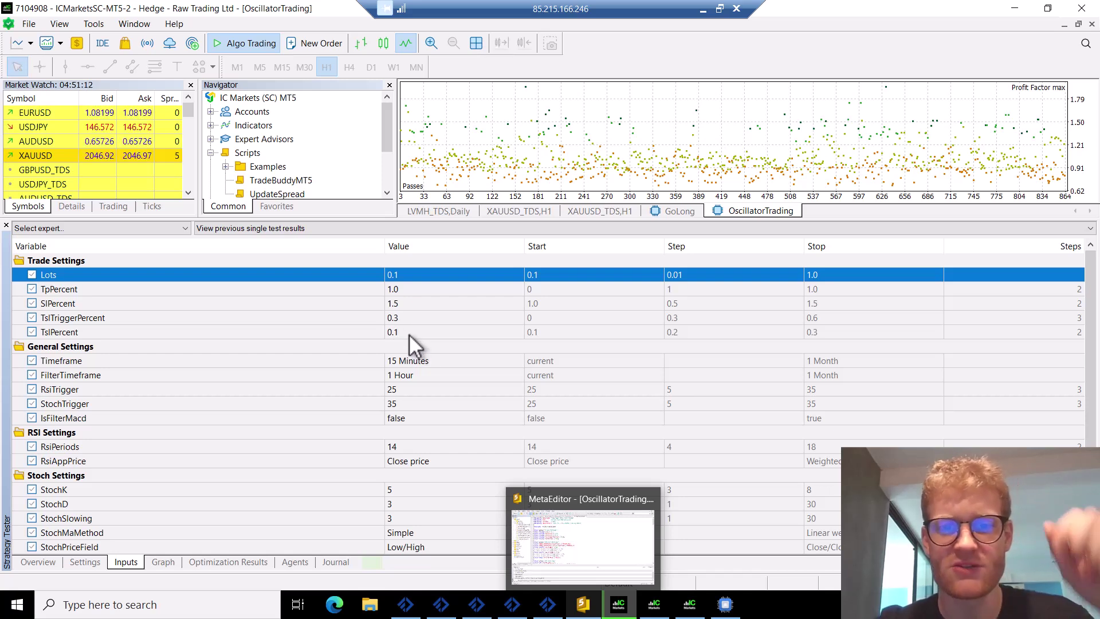
pyautogui.click(628, 609)
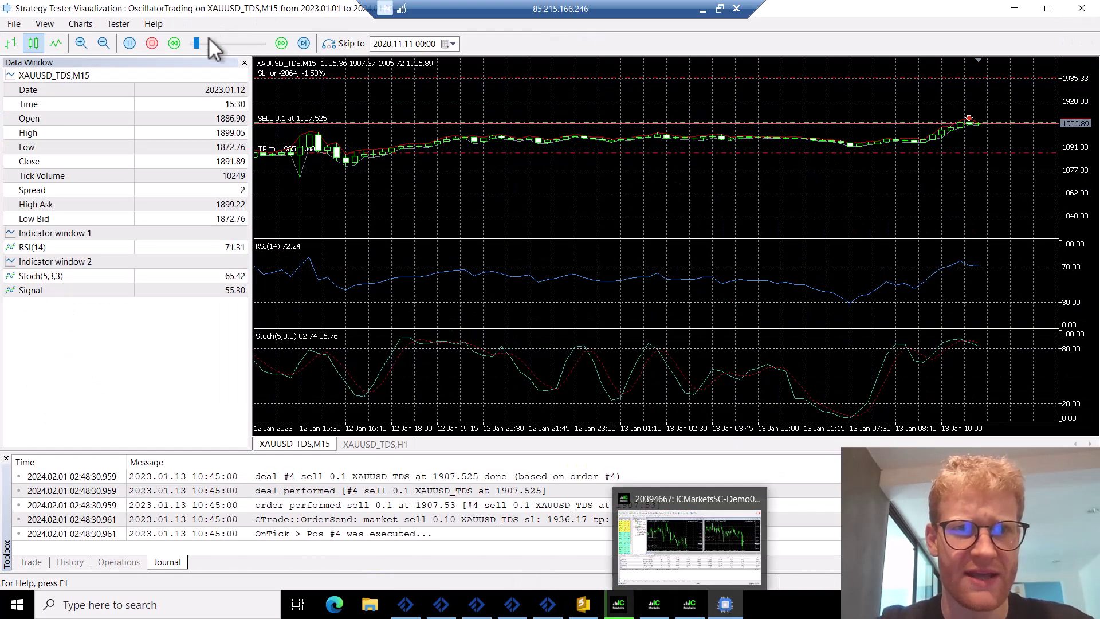
# Raise the visual replay speed with the speed slider
pyautogui.click(218, 43)
pyautogui.moveTo(216, 44); pyautogui.dragTo(230, 43)
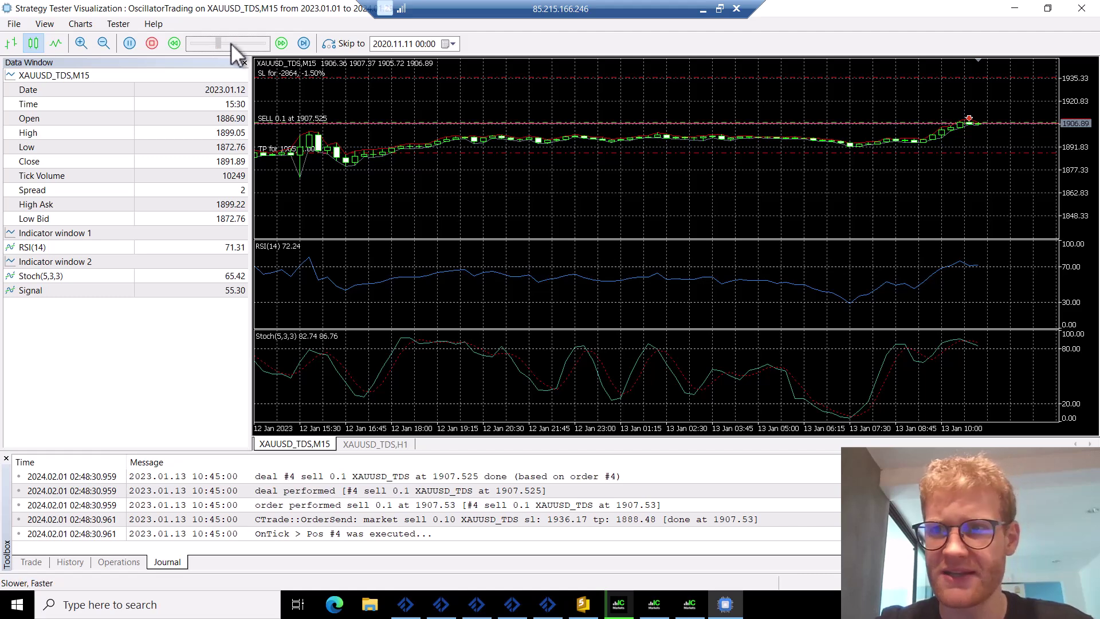
pyautogui.click(246, 44)
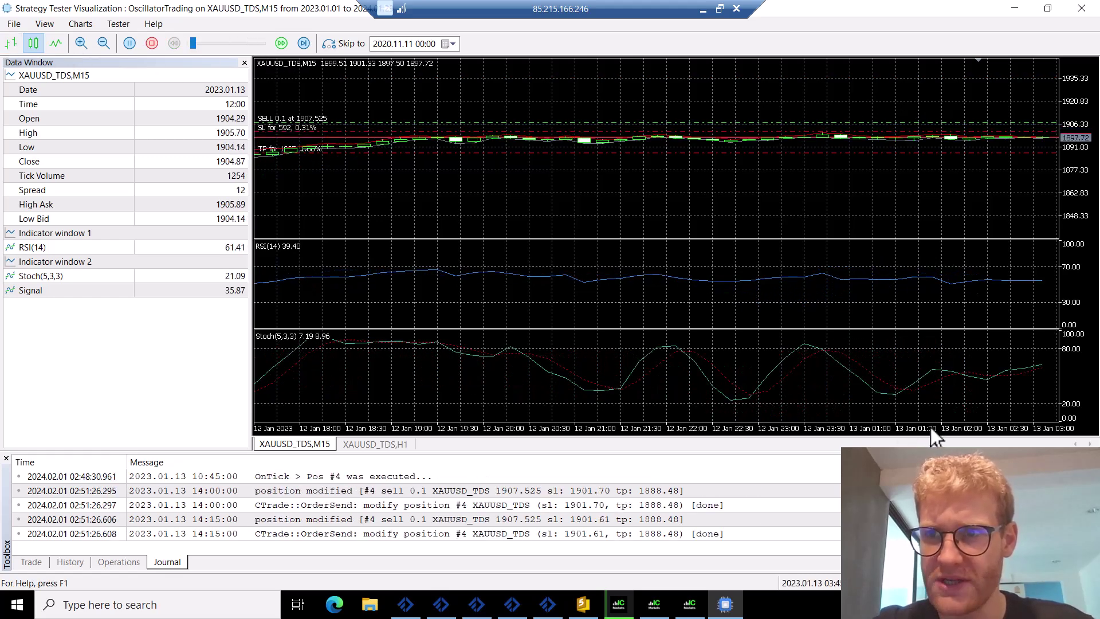
# Fit the price scale to the bars, then compress it until the sell's take-profit line shows
pyautogui.doubleClick(1062, 164)
pyautogui.moveTo(716, 214); pyautogui.dragTo(504, 213)
pyautogui.moveTo(1087, 159); pyautogui.dragTo(1017, 175)
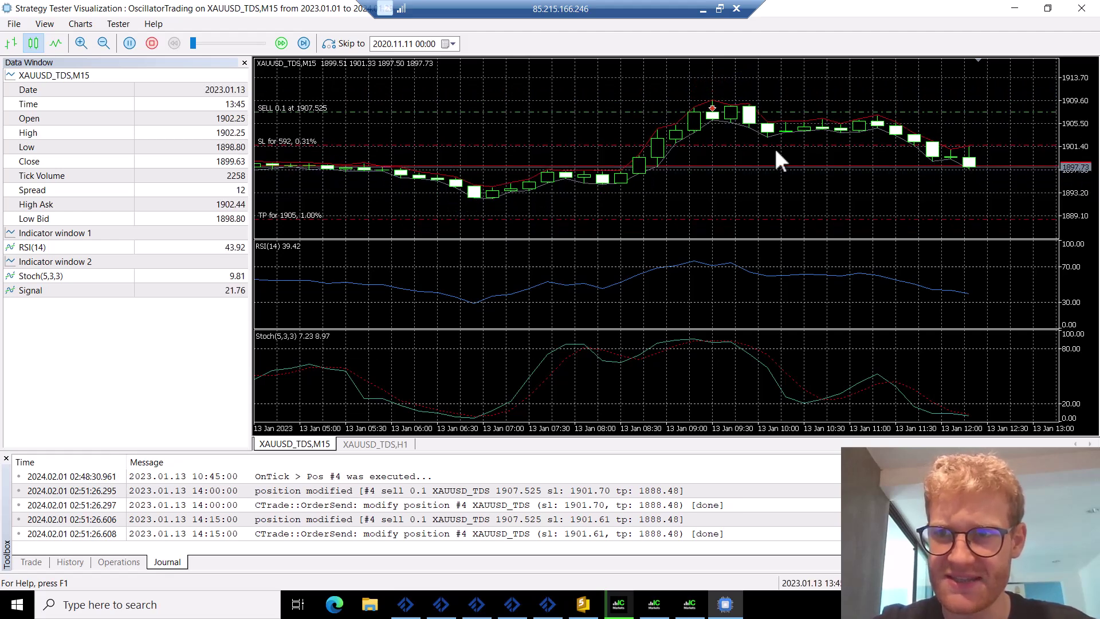
# Readjust the replay speed slider, settling back on a fast playback
pyautogui.click(207, 44)
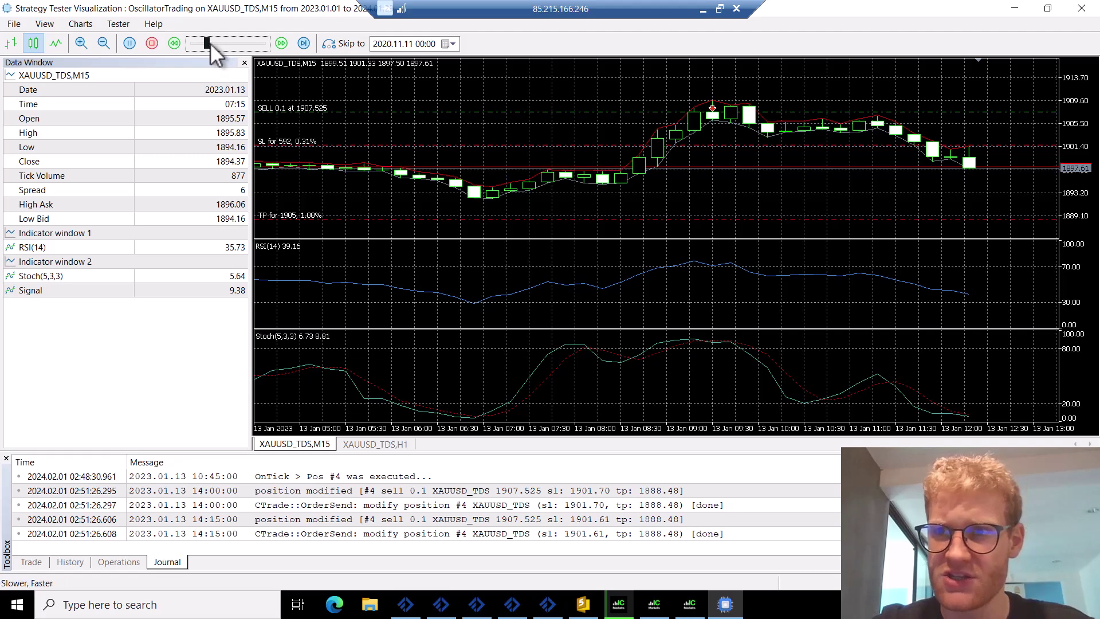
pyautogui.moveTo(218, 44); pyautogui.dragTo(86, 46)
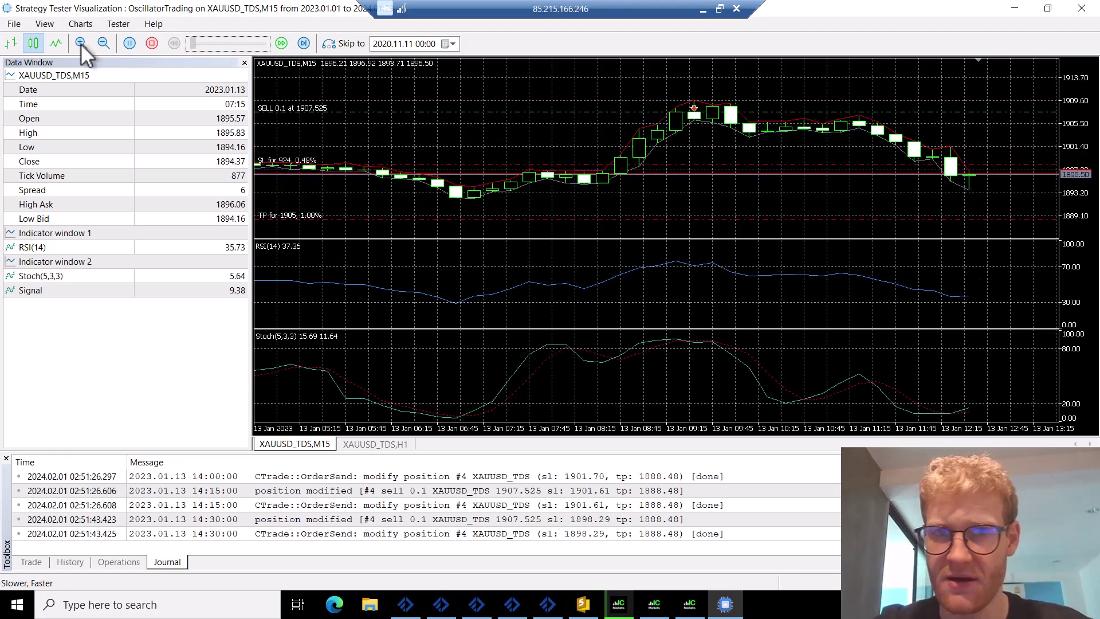
pyautogui.moveTo(226, 44); pyautogui.dragTo(110, 55)
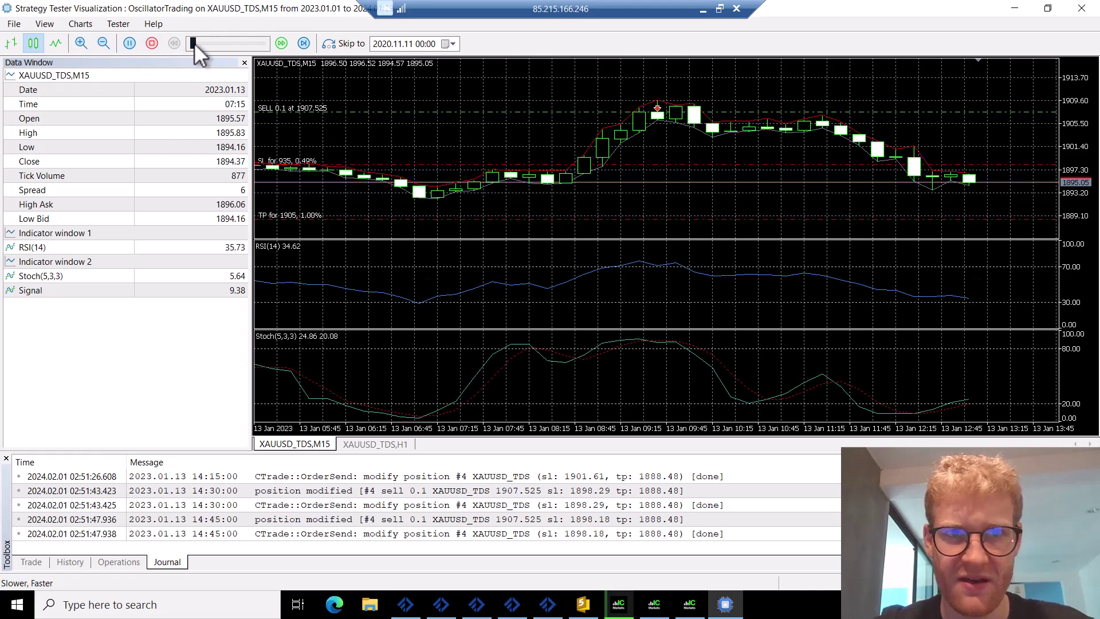
pyautogui.moveTo(195, 45); pyautogui.dragTo(243, 50)
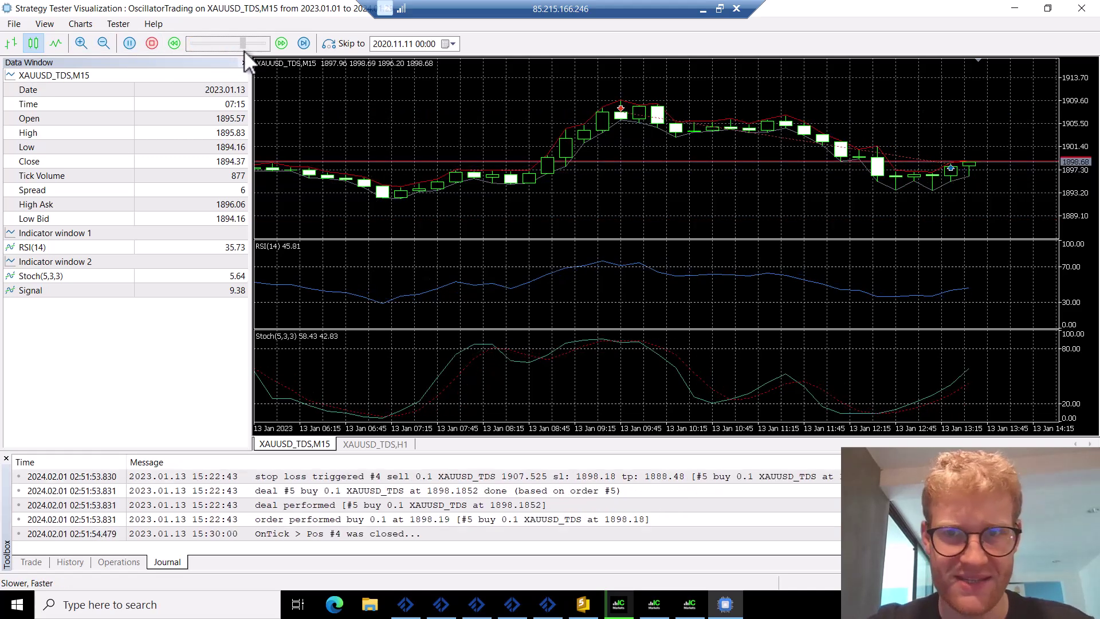
# Speed up the replay and compress the M15 time axis to show 30 Jan–1 Feb
pyautogui.moveTo(243, 50); pyautogui.dragTo(63, 70)
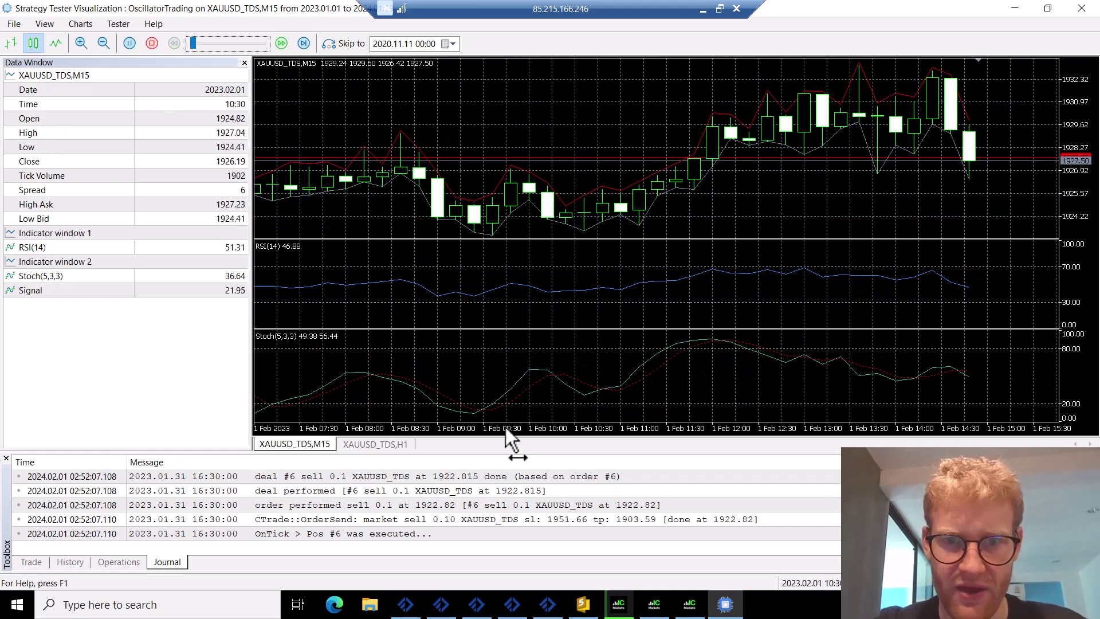
pyautogui.moveTo(506, 428); pyautogui.dragTo(490, 431)
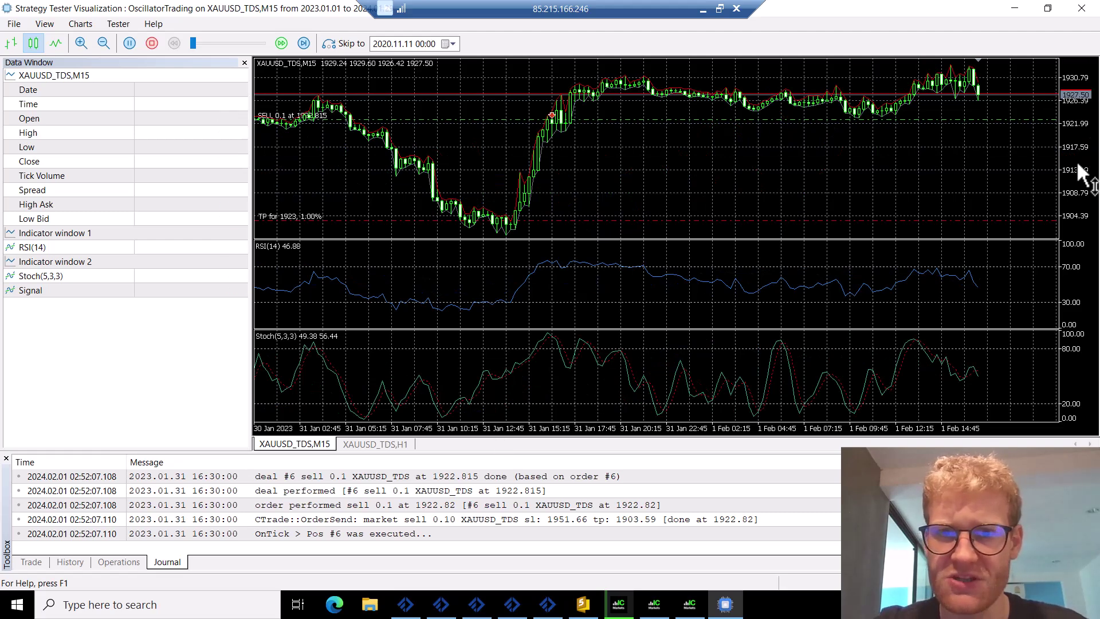
# Widen the price range and read RSI and Stochastic at the 31 Jan 16:30 bar with the crosshair
pyautogui.moveTo(1085, 178); pyautogui.dragTo(1084, 209)
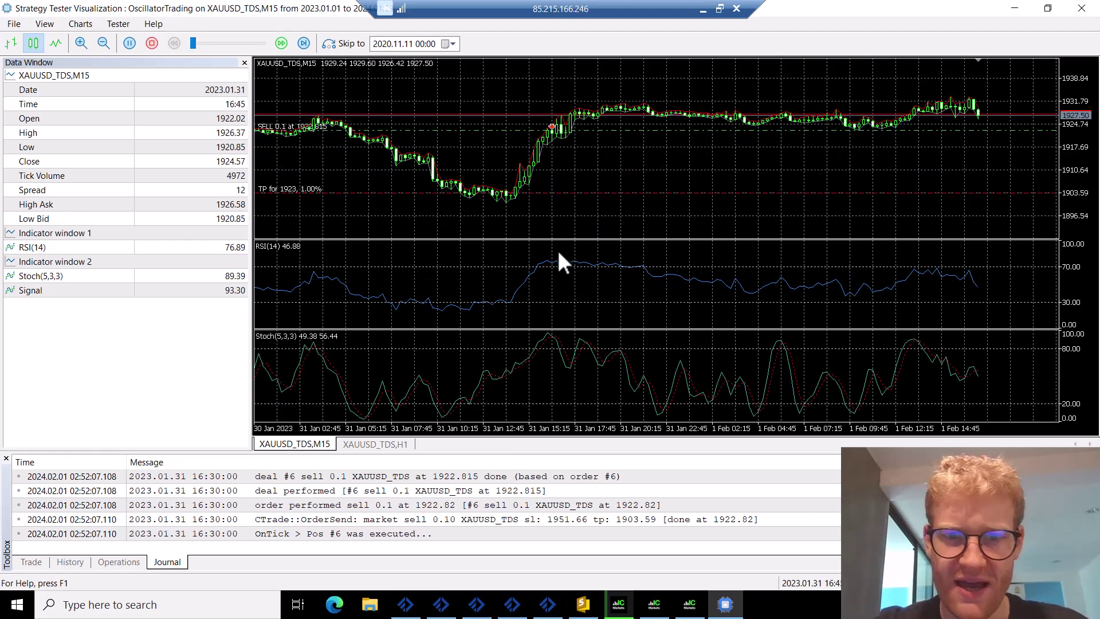
pyautogui.middleClick(545, 261)
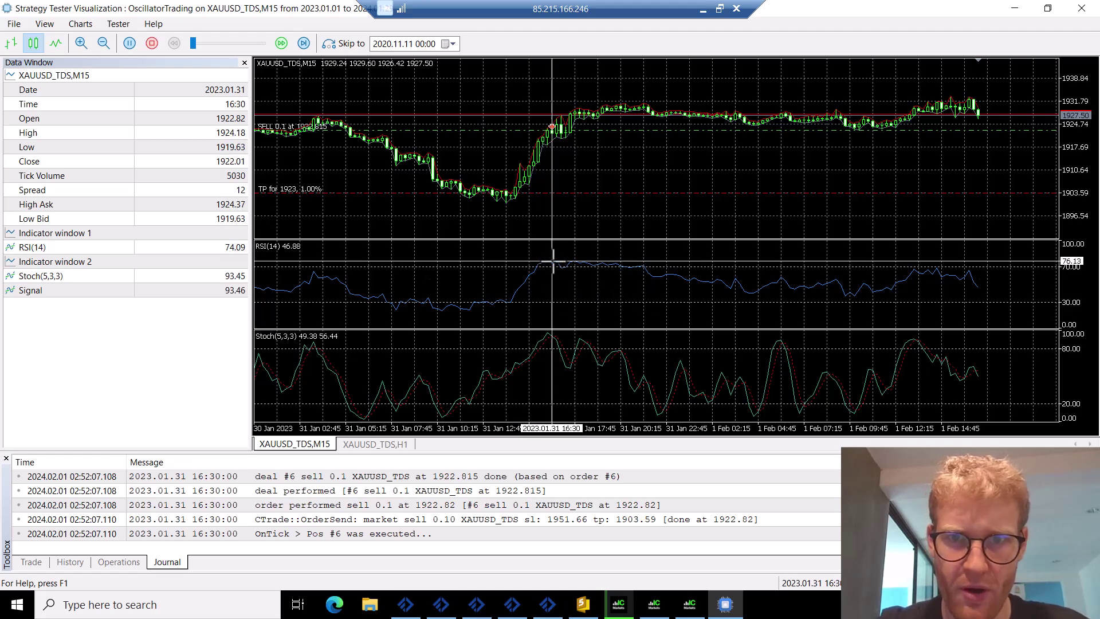
pyautogui.moveTo(545, 263)
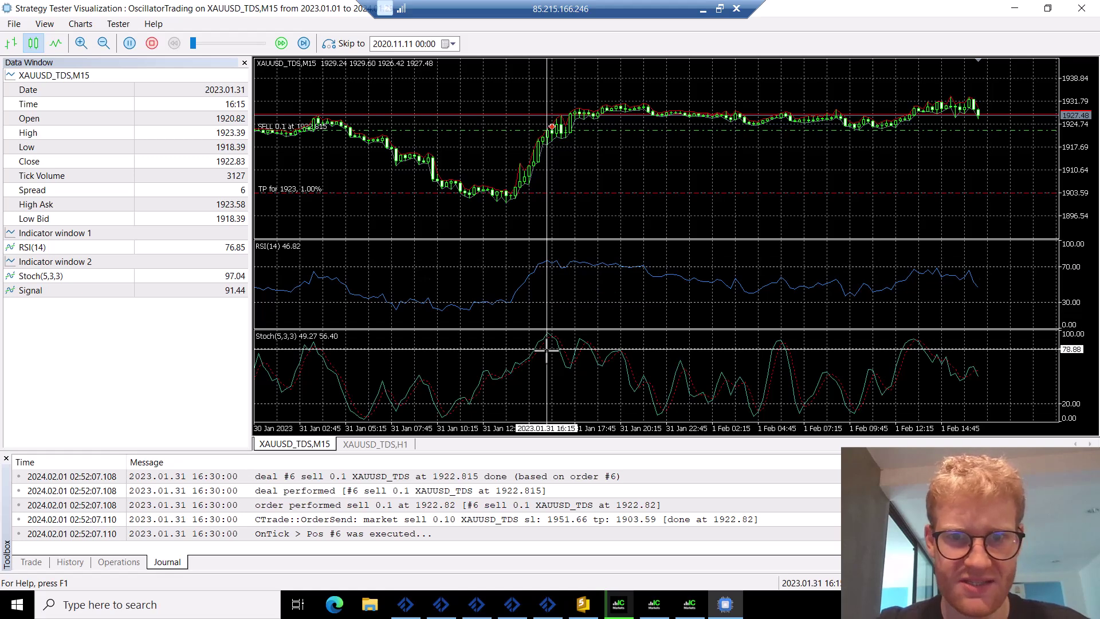
# Read the H1 MACD, return to the M15 chart and raise the replay speed
pyautogui.click(390, 444)
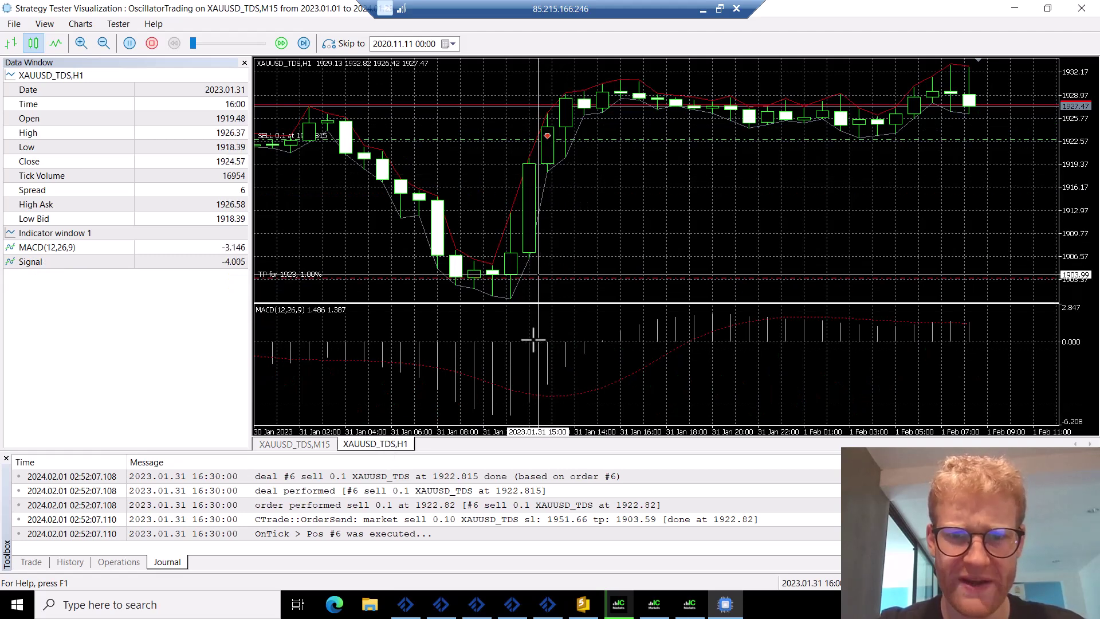
pyautogui.moveTo(533, 343)
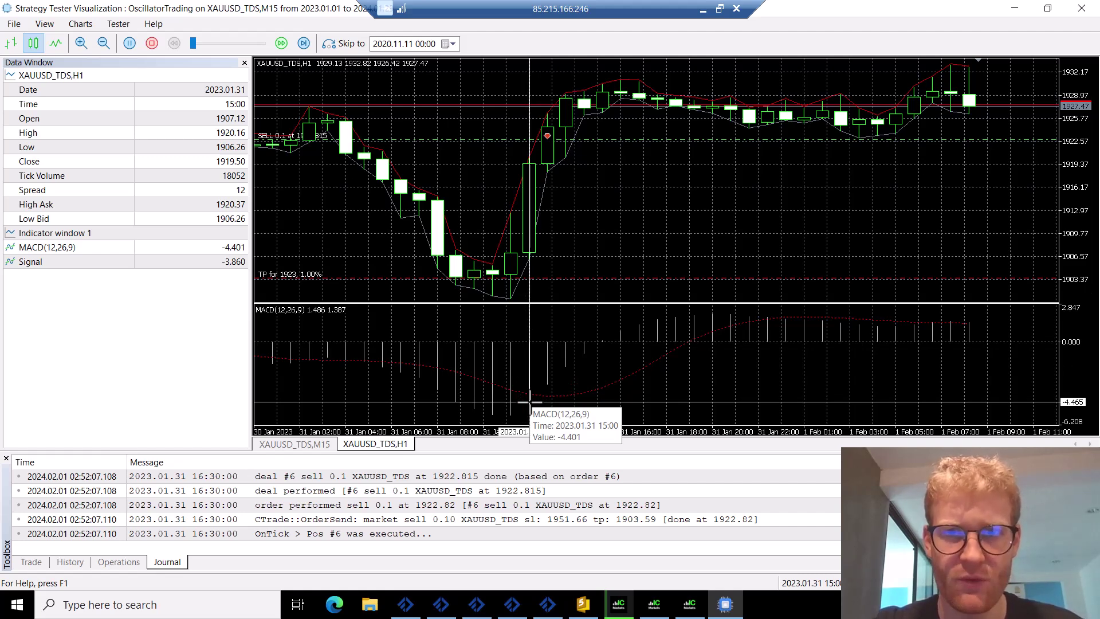
pyautogui.click(311, 445)
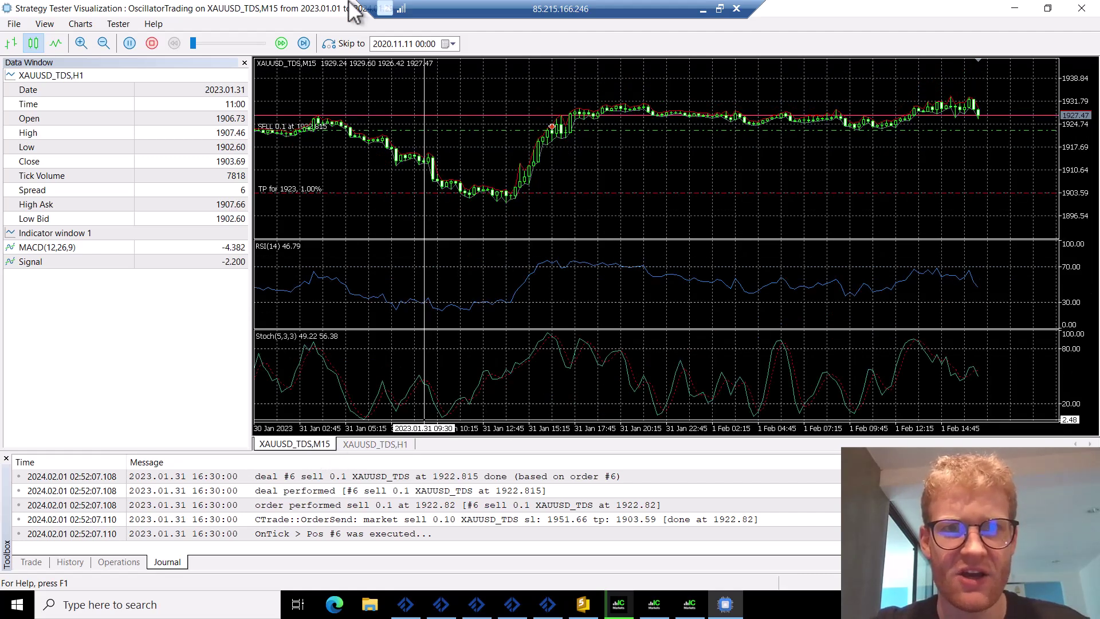
pyautogui.click(234, 44)
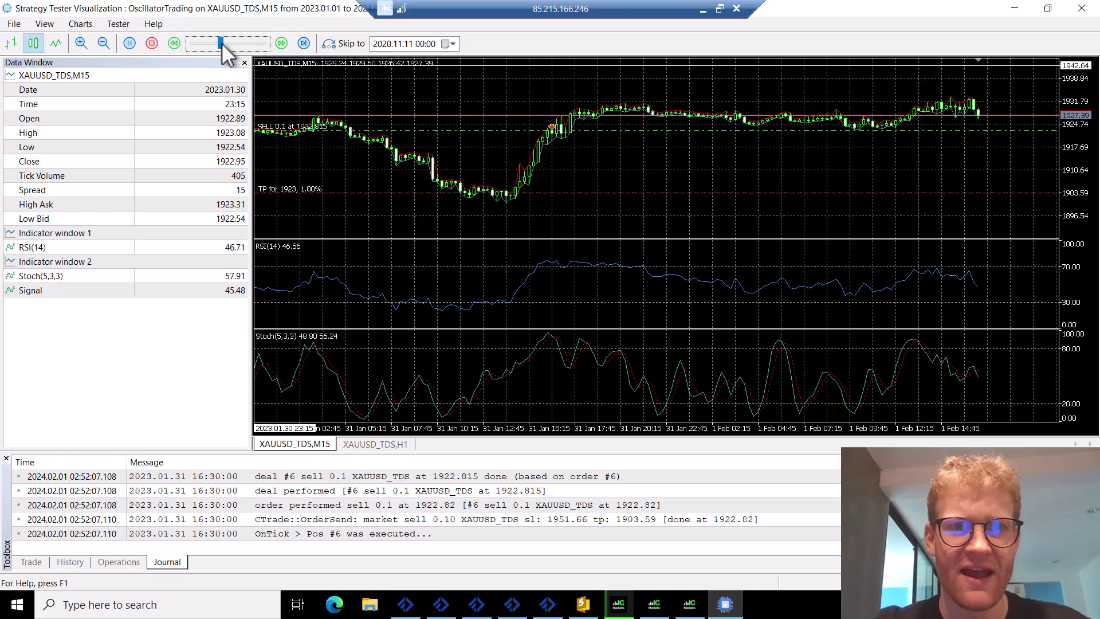
# Run the replay at full speed and zoom the time axis out to show more days
pyautogui.click(257, 45)
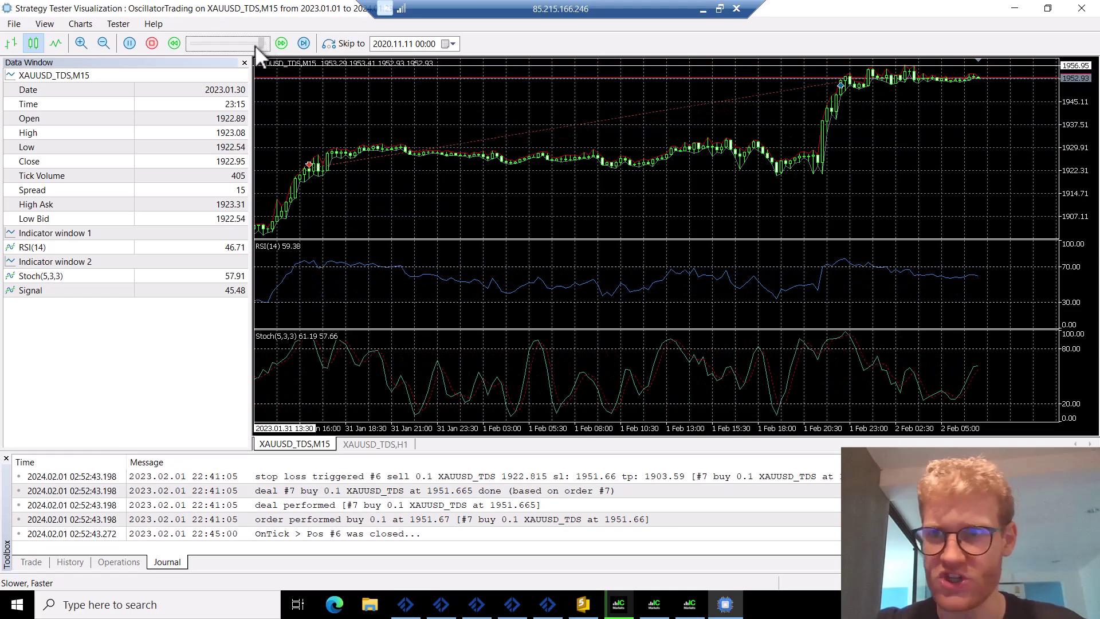
pyautogui.click(281, 43)
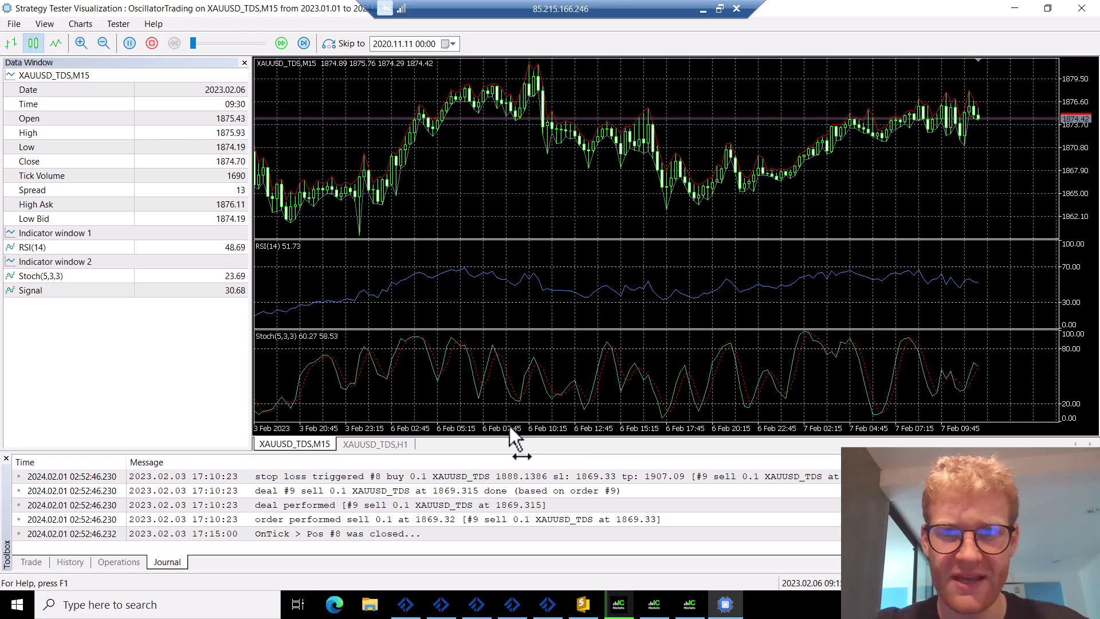
pyautogui.moveTo(510, 426); pyautogui.dragTo(503, 425)
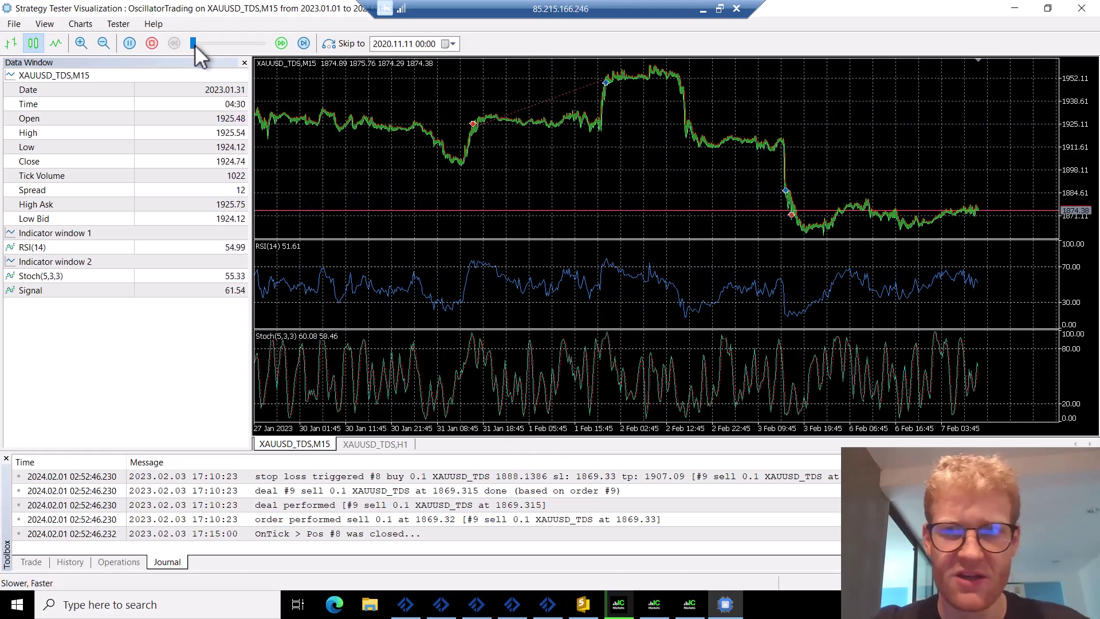
pyautogui.moveTo(194, 43); pyautogui.dragTo(160, 52)
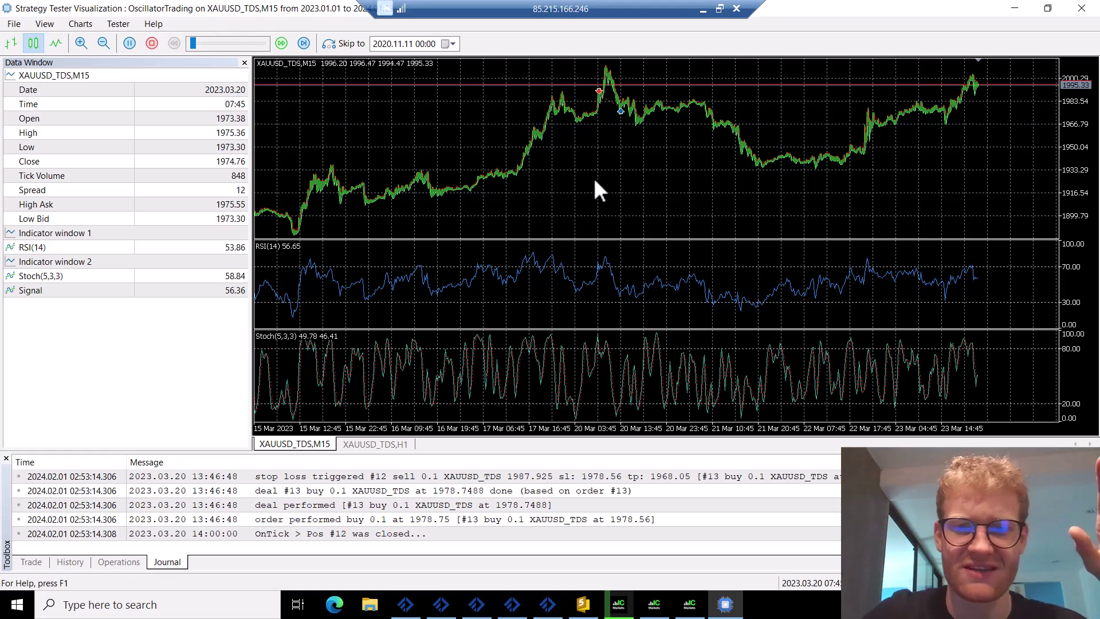
# Inspect the H1 chart with MACD, briefly flicking to M15 and back
pyautogui.moveTo(725, 603)
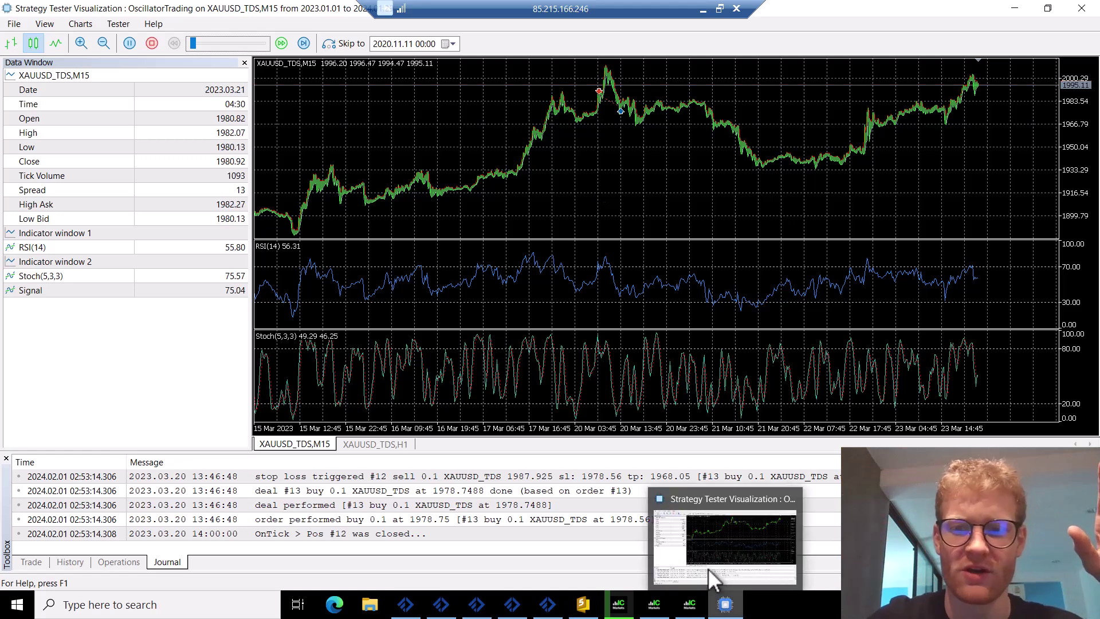
pyautogui.click(375, 444)
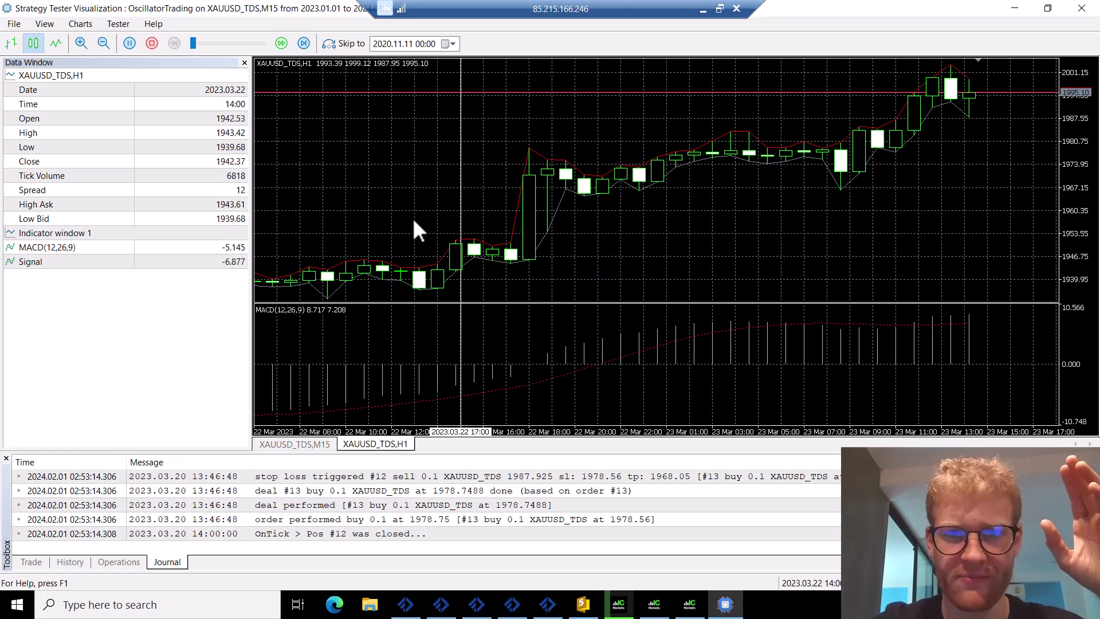
pyautogui.click(319, 447)
pyautogui.click(364, 446)
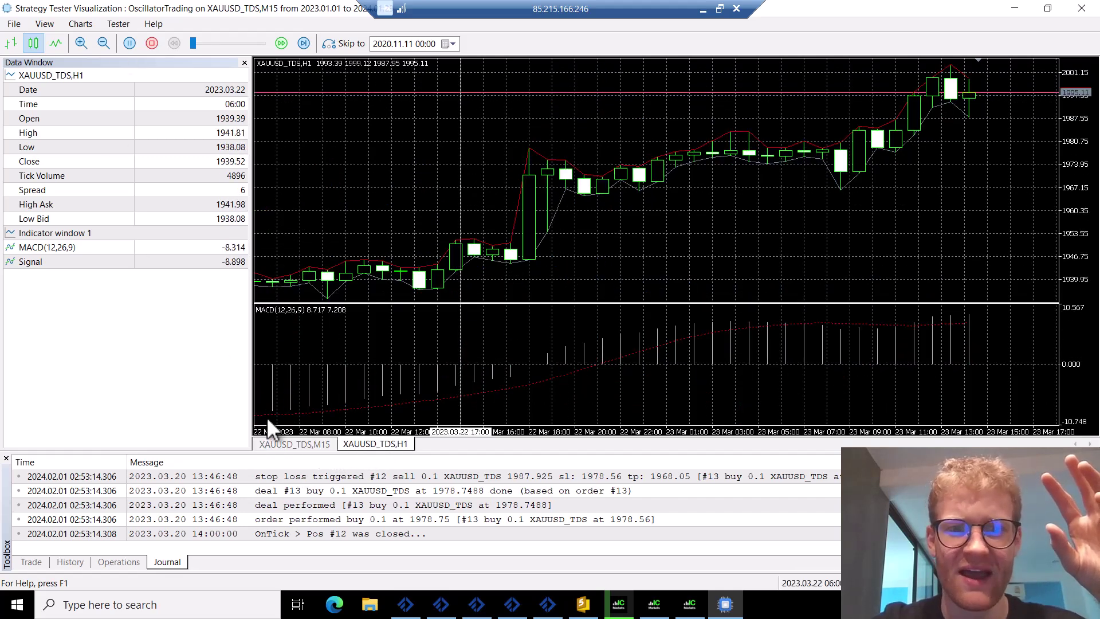
# Return to the M15 chart and run the backtest at maximum speed
pyautogui.click(209, 43)
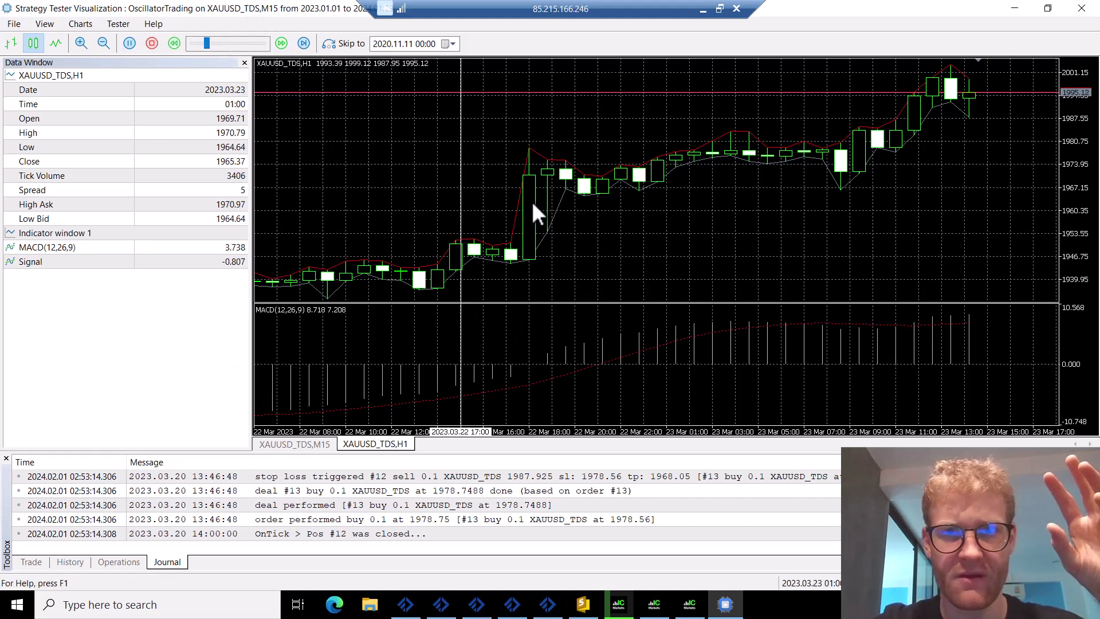
pyautogui.click(323, 442)
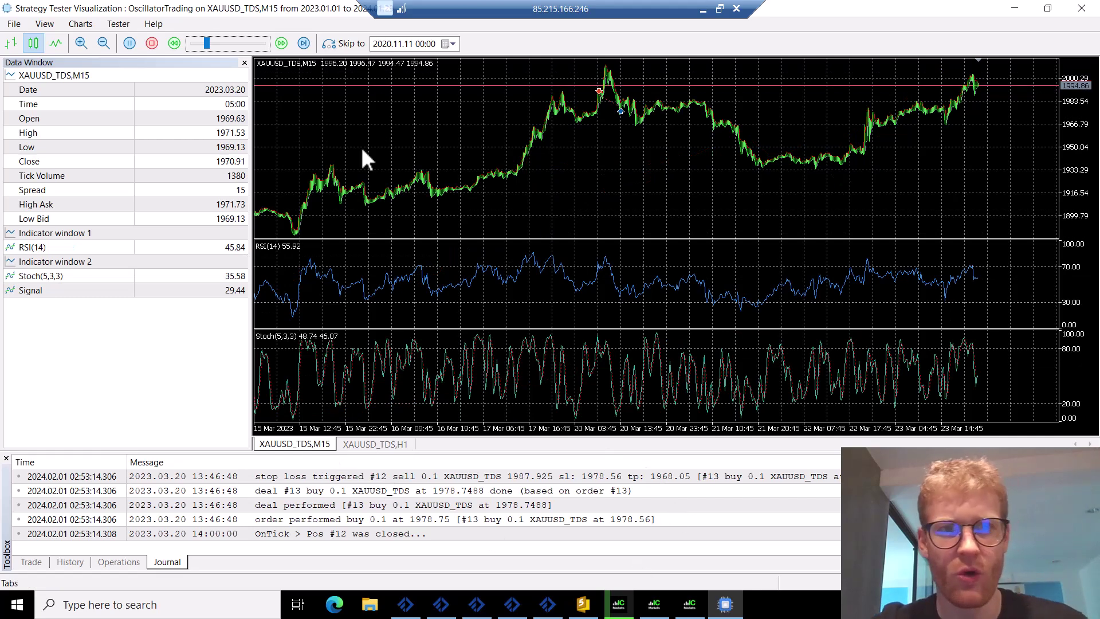
pyautogui.click(287, 51)
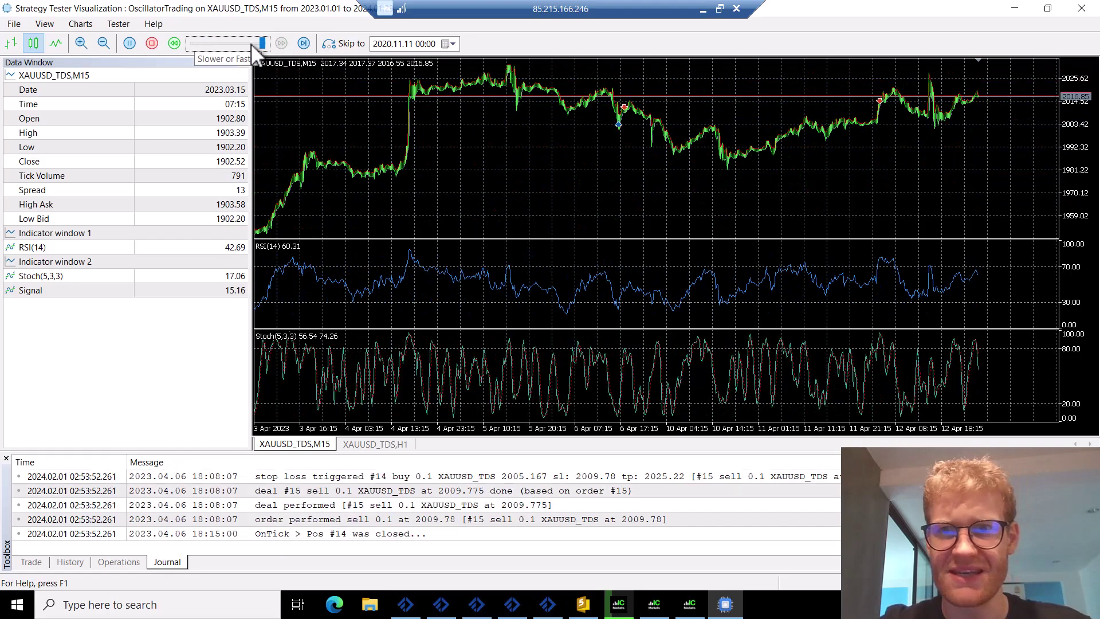
pyautogui.click(252, 44)
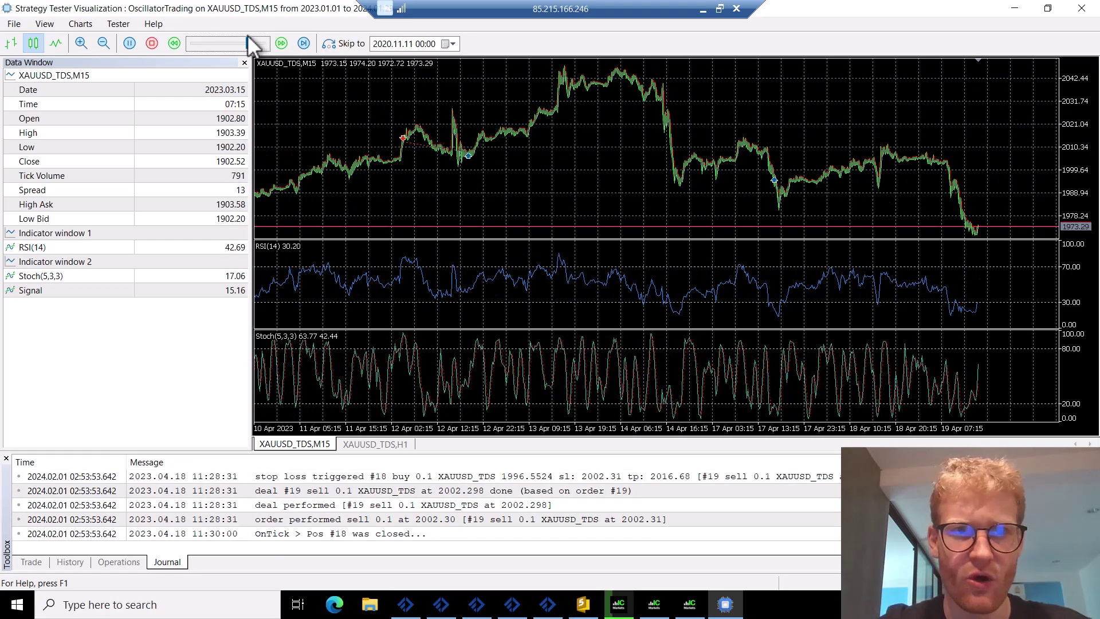
pyautogui.click(287, 44)
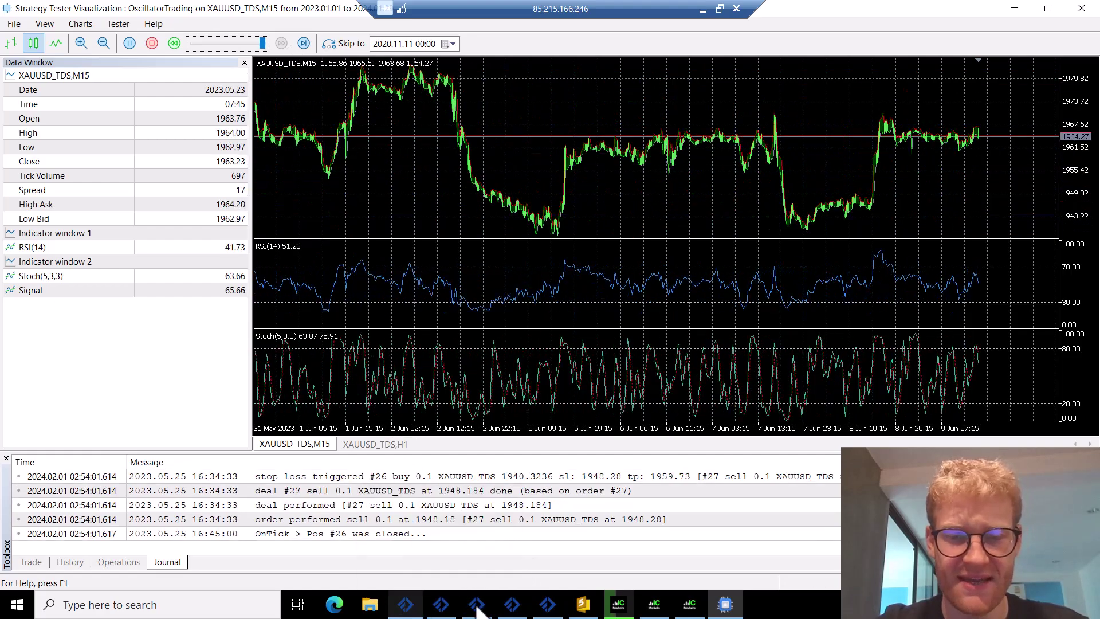
# In the main terminal, open FilterTimeframe's list and leave it at 1 Hour
pyautogui.click(624, 610)
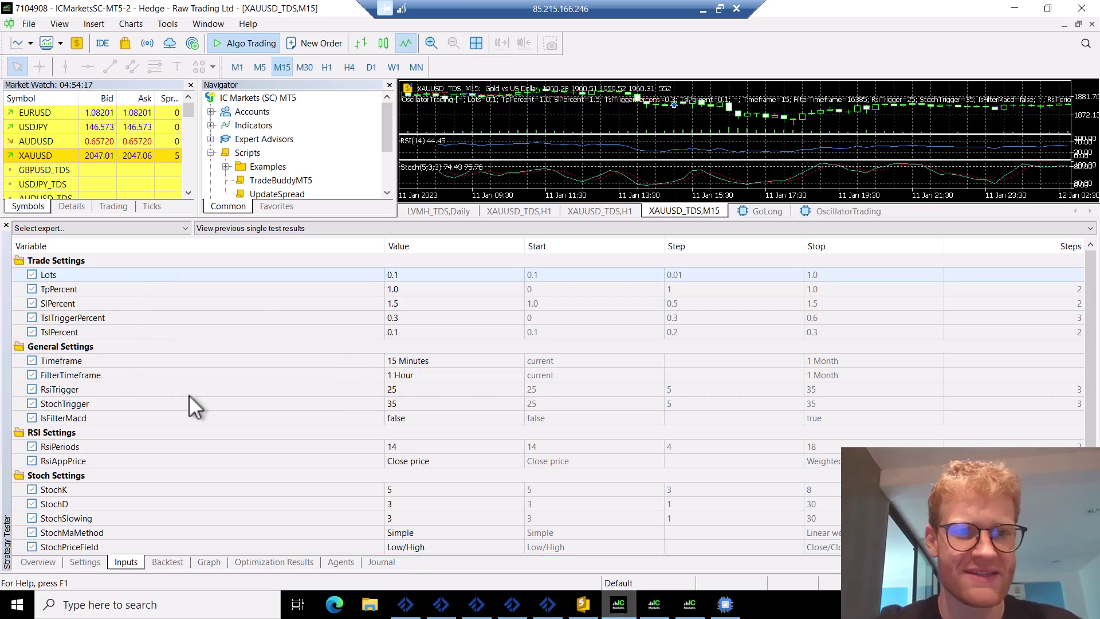
pyautogui.click(400, 362)
pyautogui.click(413, 374)
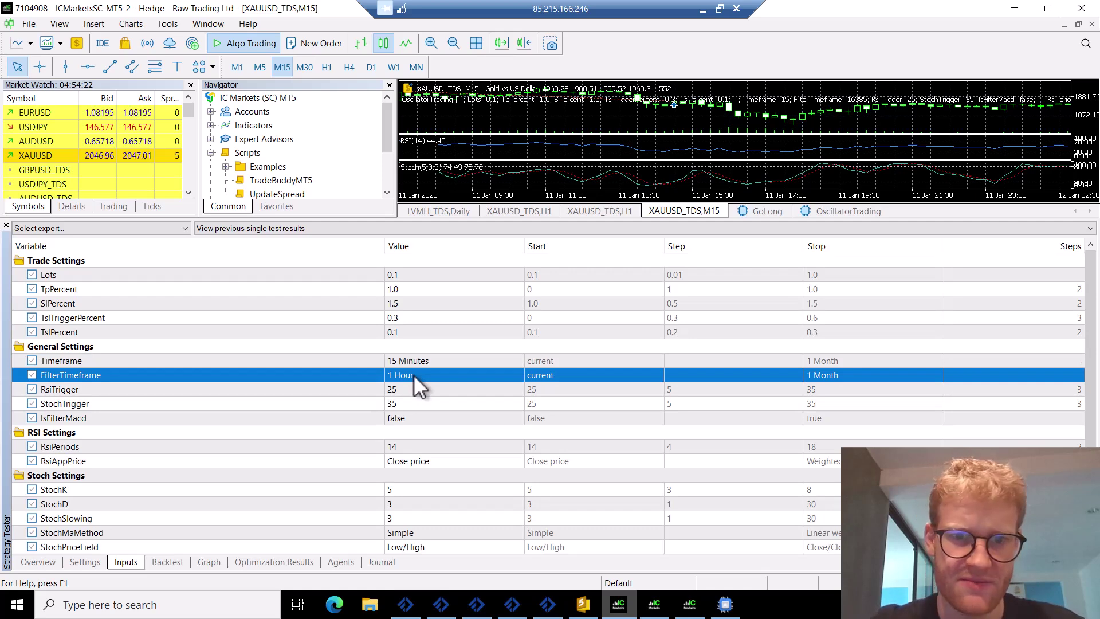
pyautogui.click(414, 374)
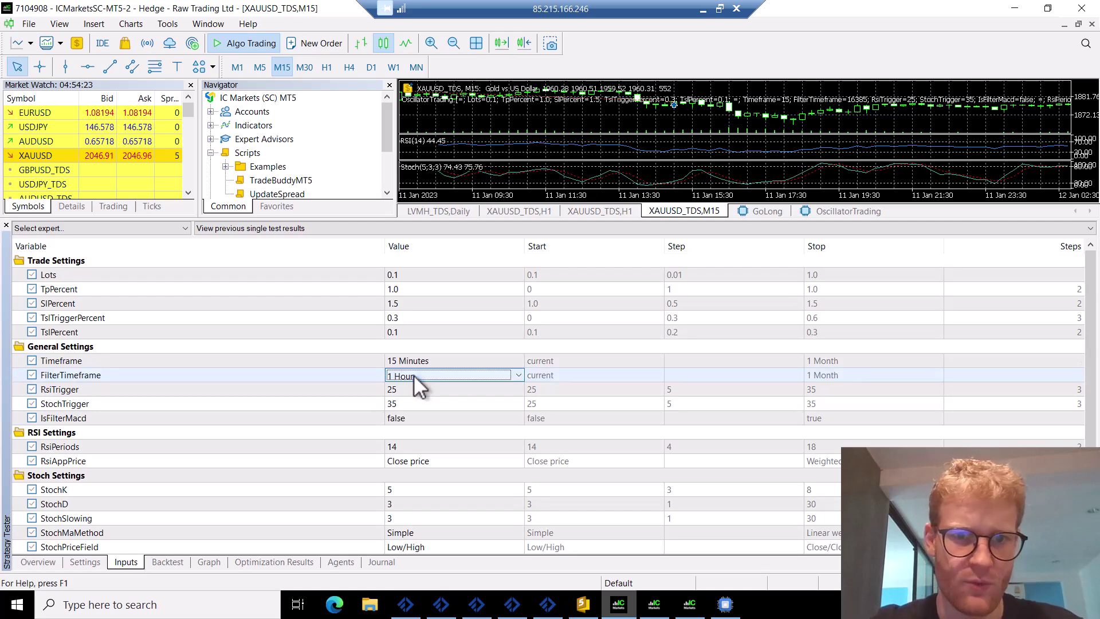
pyautogui.click(481, 372)
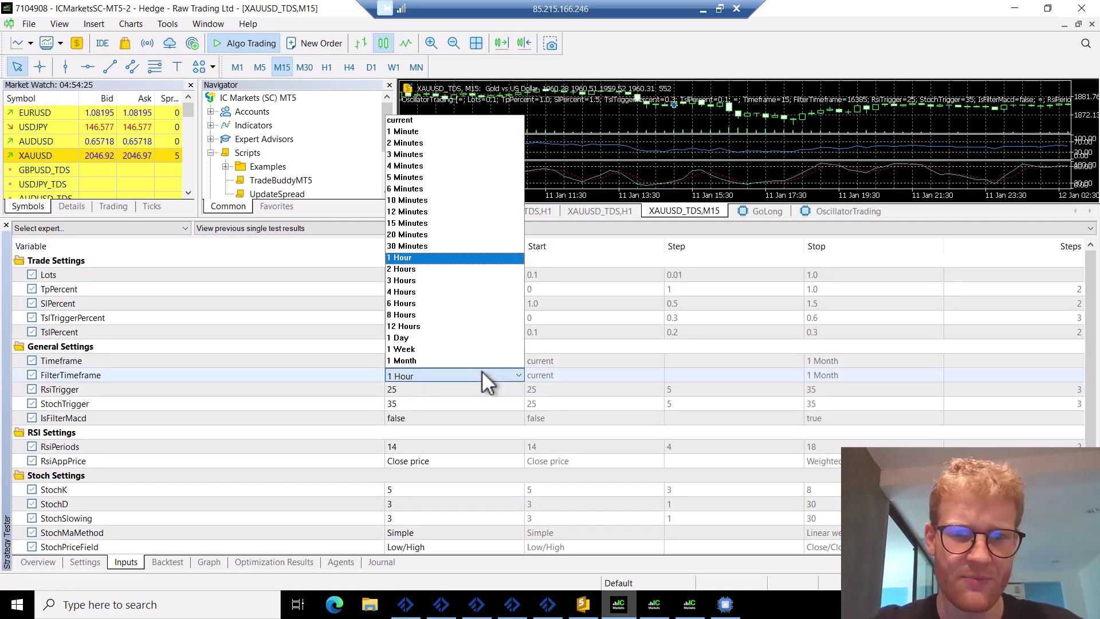
pyautogui.click(427, 391)
pyautogui.click(427, 391)
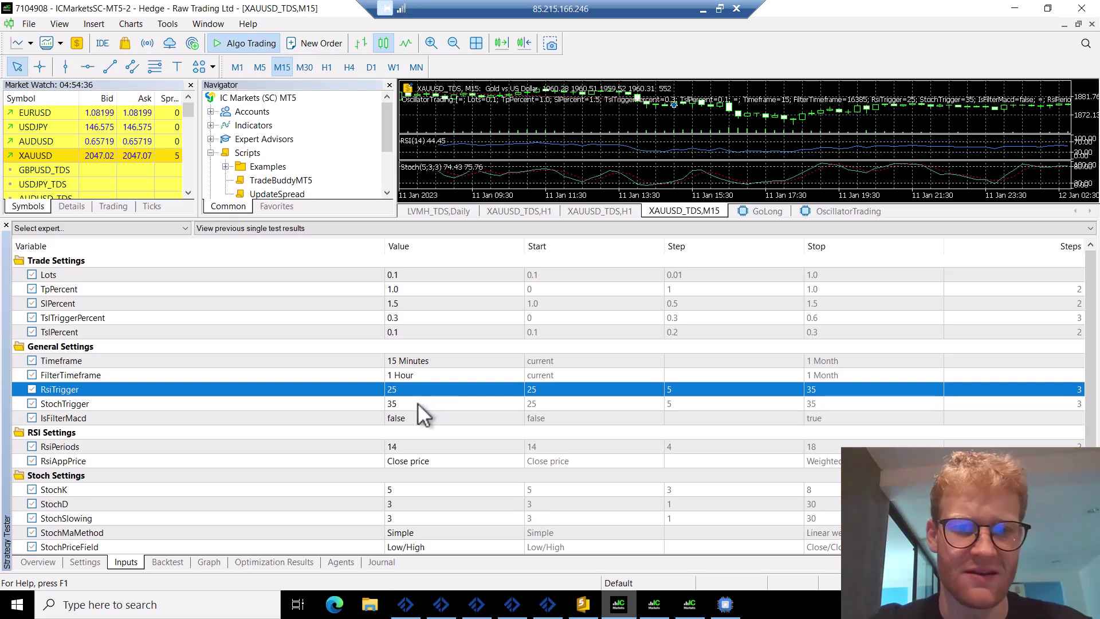
# Review the StochTrigger, IsFilterMacd and RSI Settings rows, scrolling down to the MACD 12/26/9 parameters
pyautogui.click(419, 404)
pyautogui.click(420, 418)
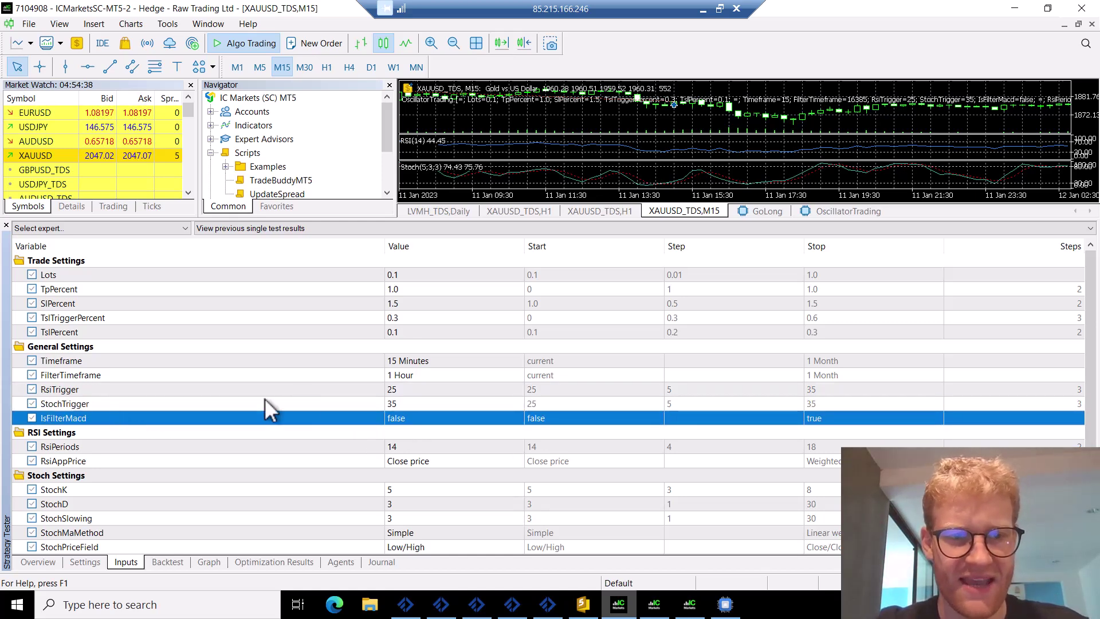
pyautogui.click(429, 433)
pyautogui.click(418, 418)
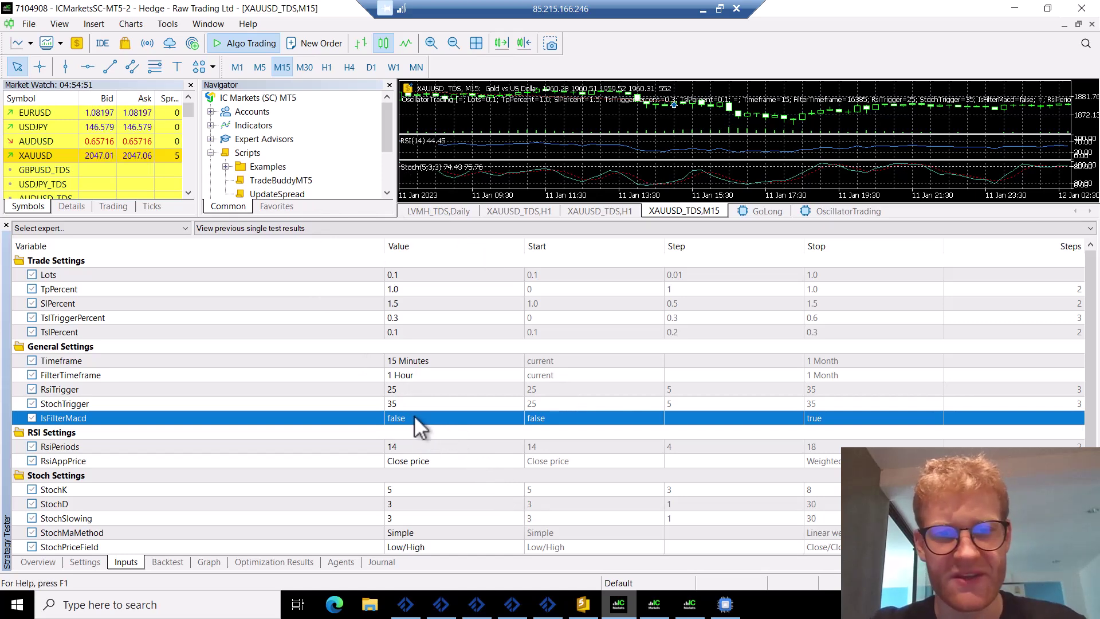
pyautogui.click(398, 431)
pyautogui.click(395, 415)
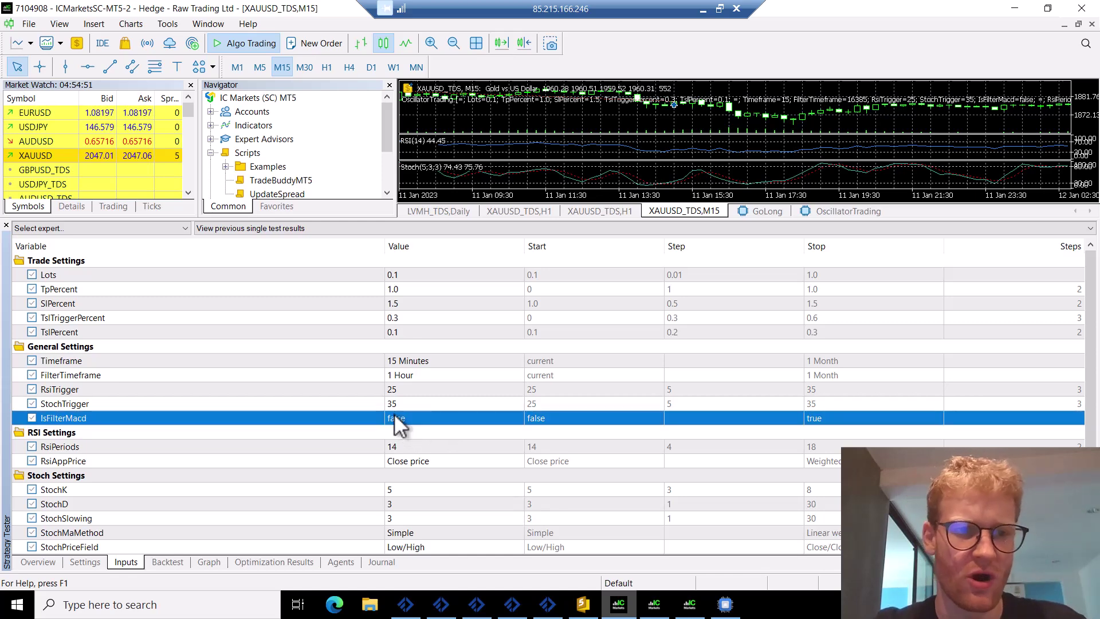
pyautogui.scroll(-2, 393, 414)
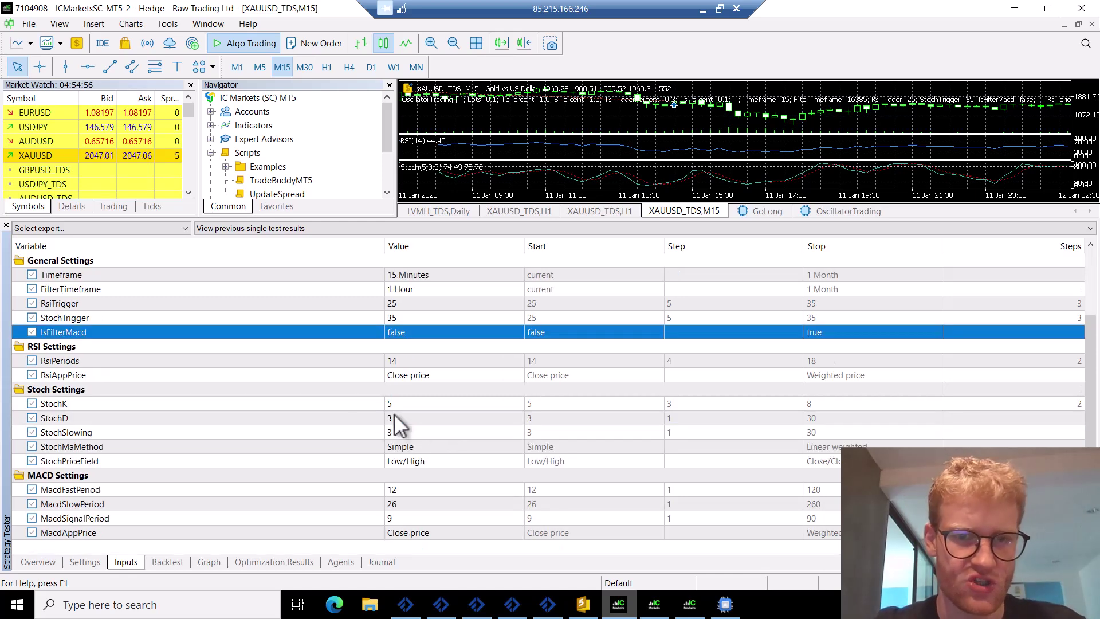
pyautogui.click(62, 348)
pyautogui.press('Down')
pyautogui.press('Down')
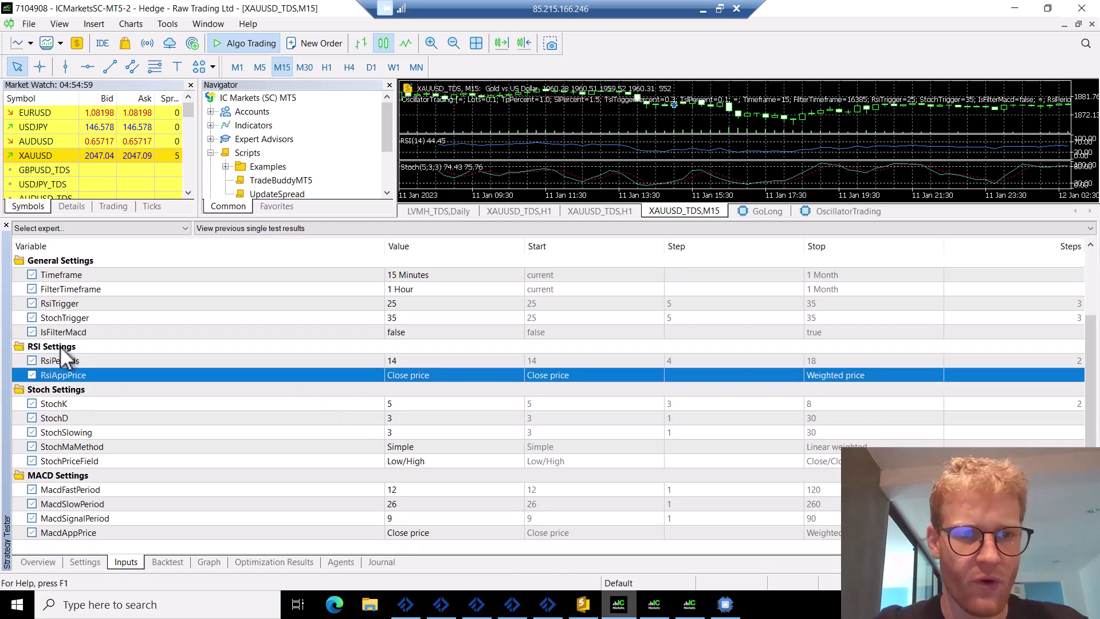
pyautogui.press('Down')
pyautogui.press('Down')
pyautogui.press('Down')
pyautogui.press('Down')
pyautogui.press('Down')
pyautogui.press('Down')
pyautogui.press('Down')
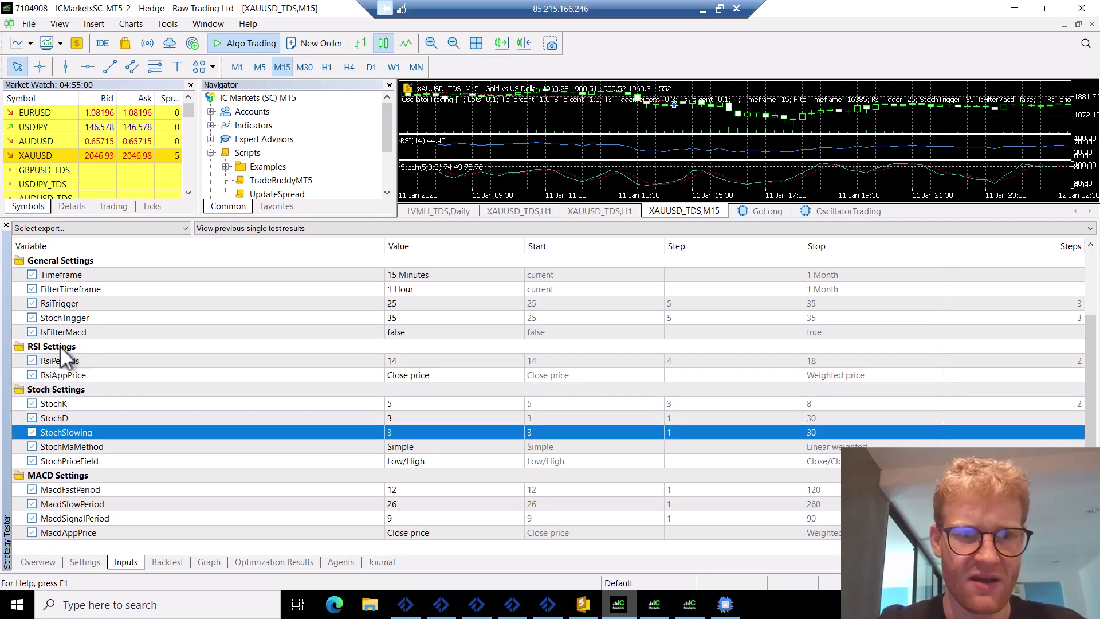
pyautogui.press('Down')
pyautogui.press('Down')
pyautogui.press('Down')
pyautogui.press('Down')
pyautogui.press('Down')
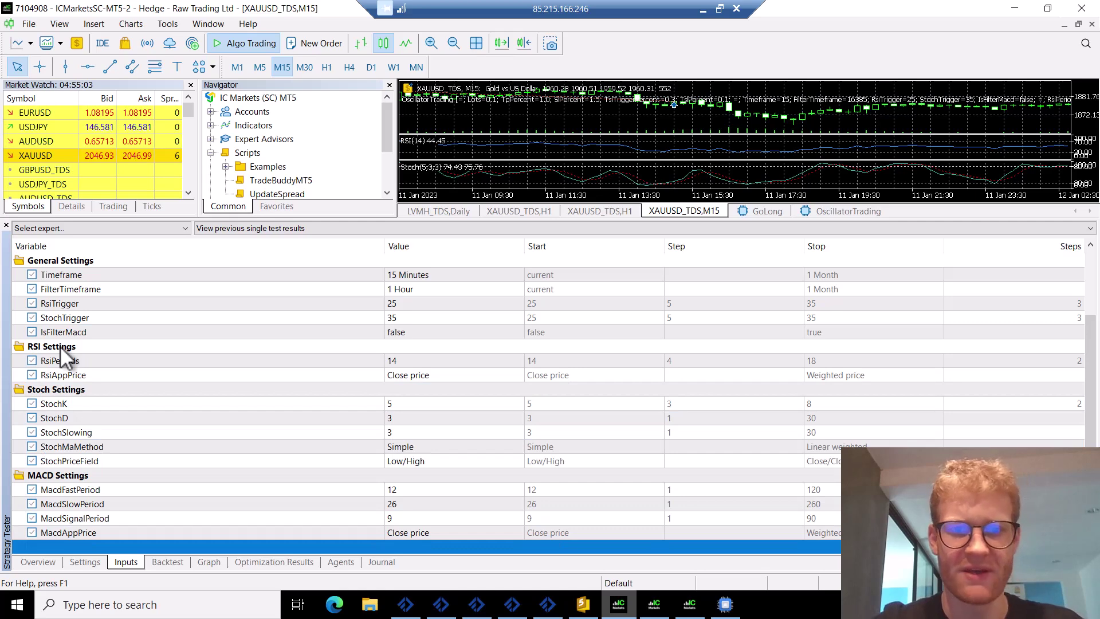
pyautogui.click(371, 374)
pyautogui.scroll(2, 371, 372)
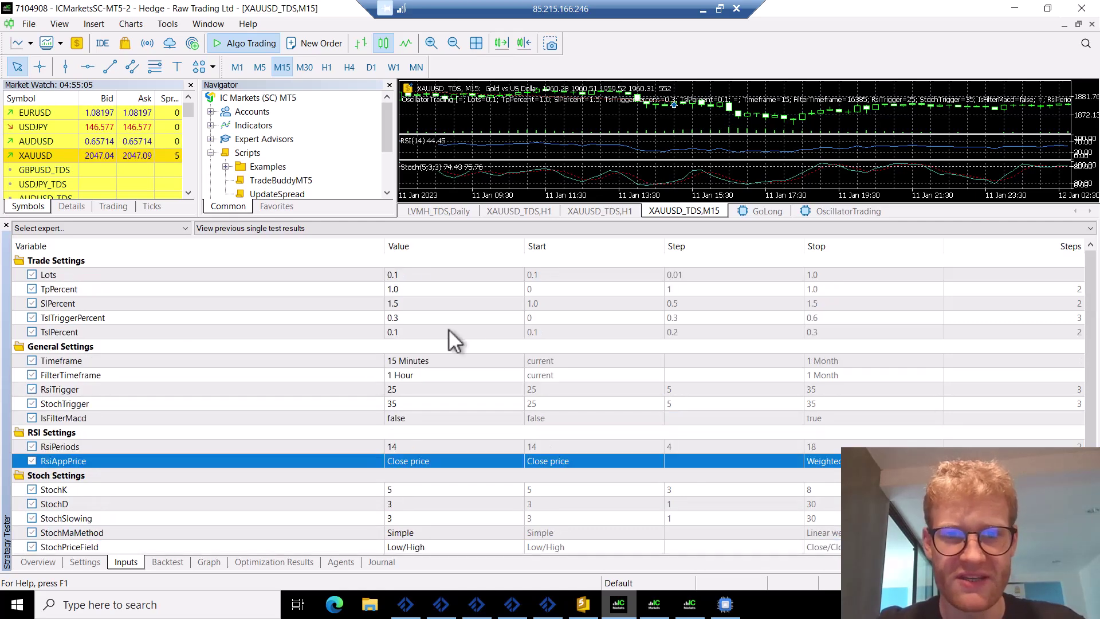
pyautogui.click(428, 273)
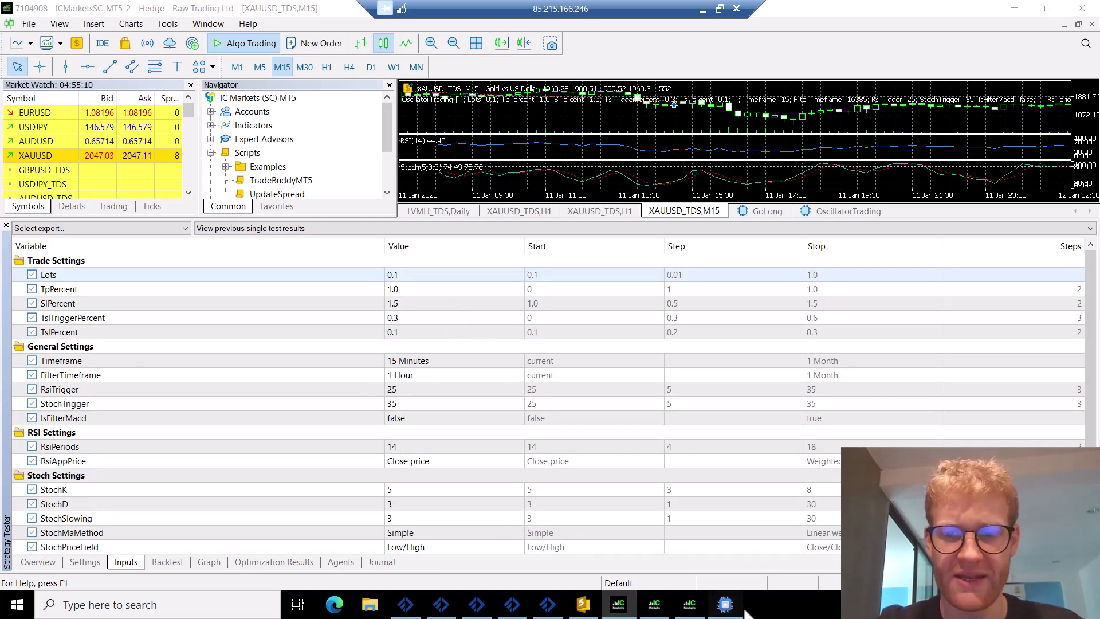
# Bring the Strategy Tester Visualization window back to the front from the taskbar
pyautogui.click(727, 607)
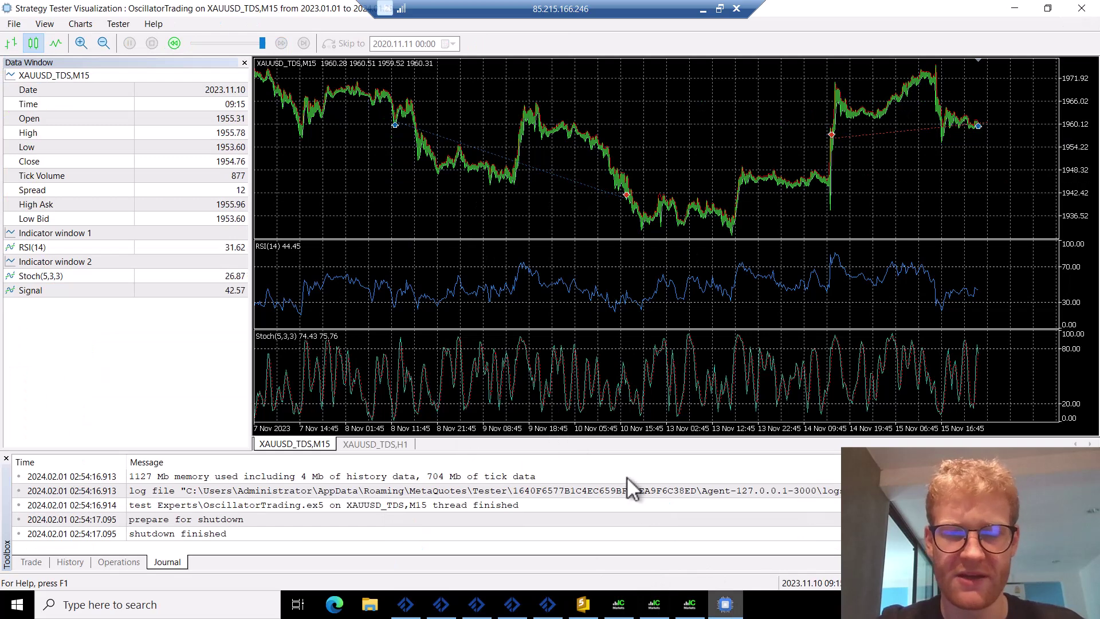